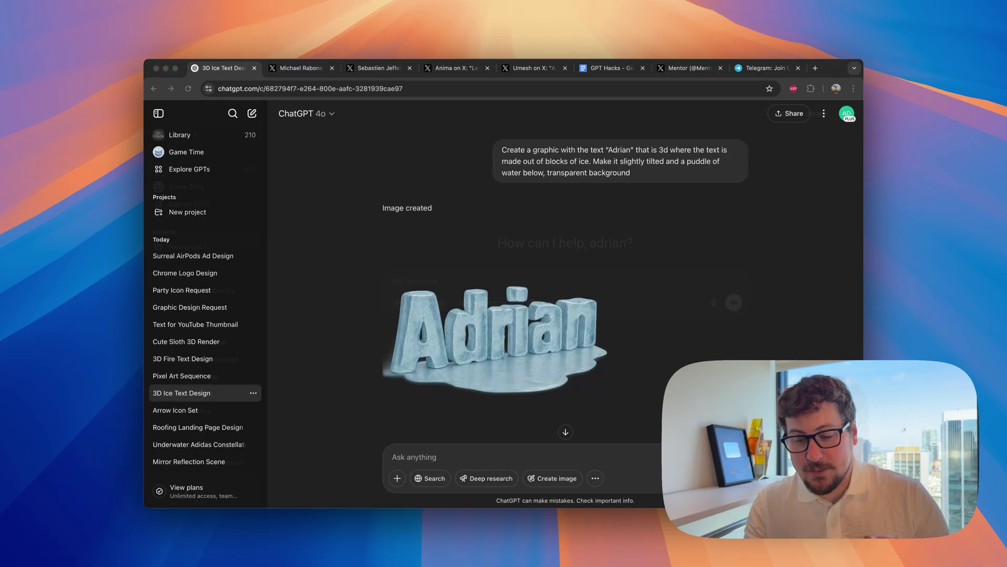
Open the Roofing Landing Page Design chat, browse the amigurumi, Dior, skeleton-toy and sunset posts, then reach GPT Hacks
left_click(198, 427)
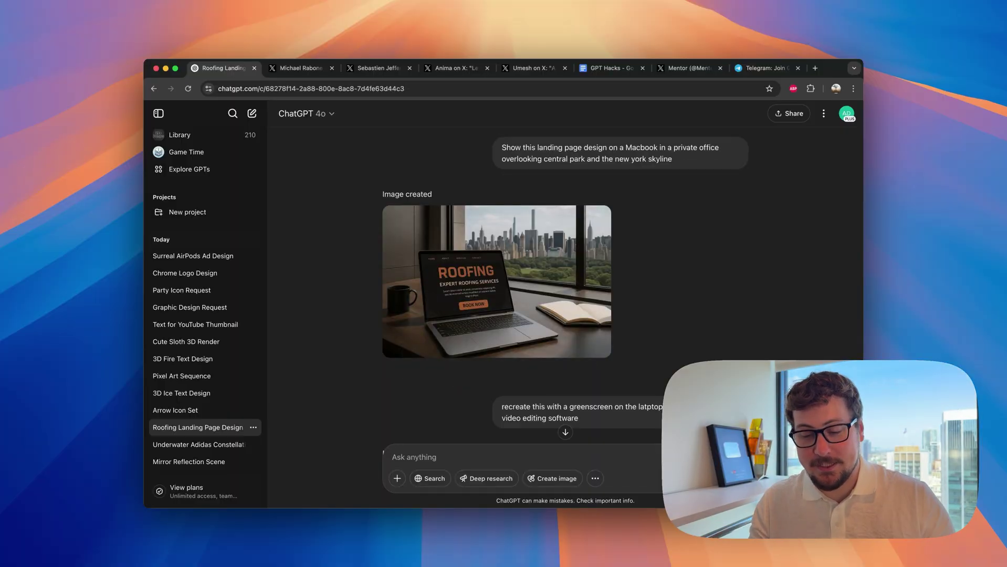
key("ctrl+Tab")
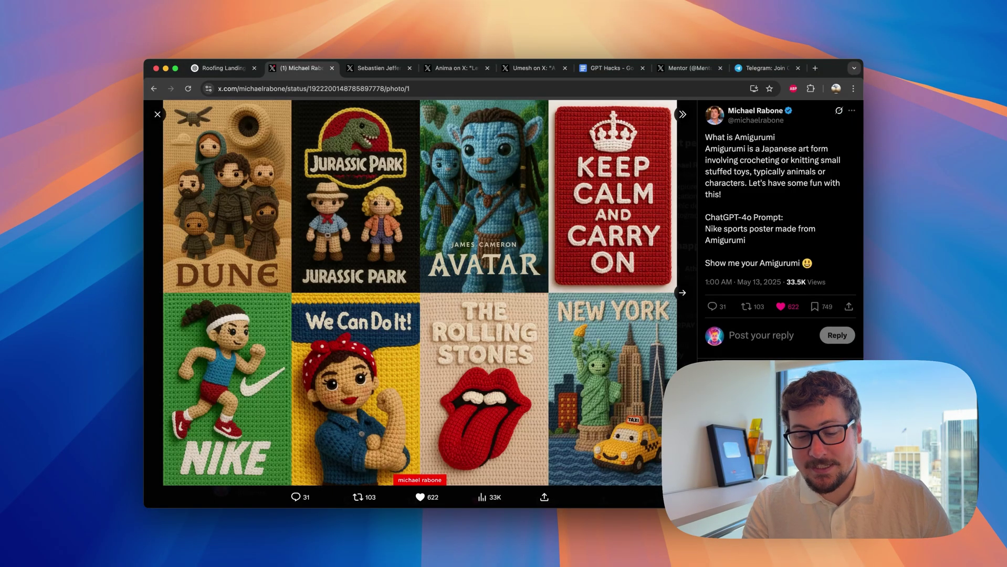
left_click(383, 73)
left_click(443, 72)
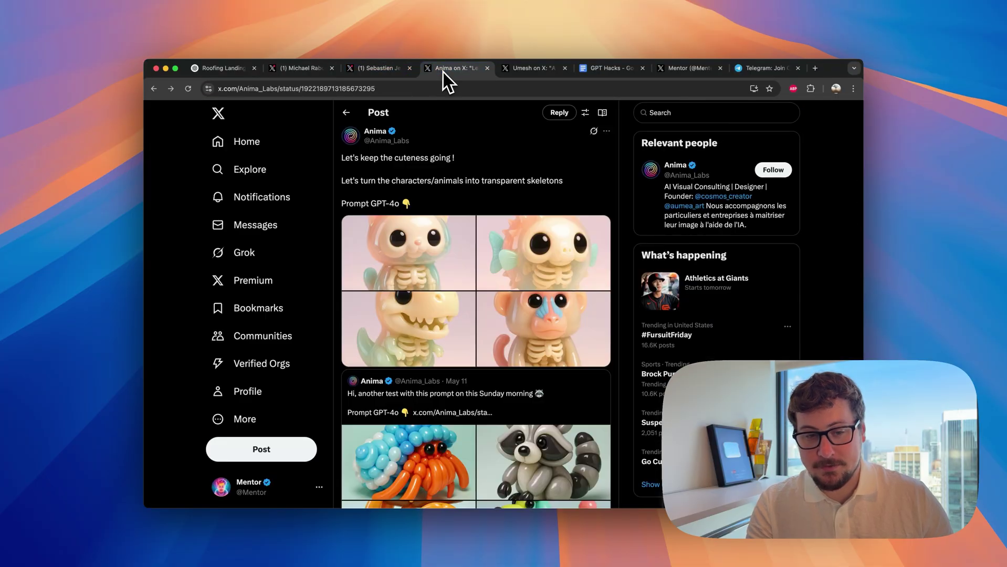
left_click(516, 72)
left_click(606, 69)
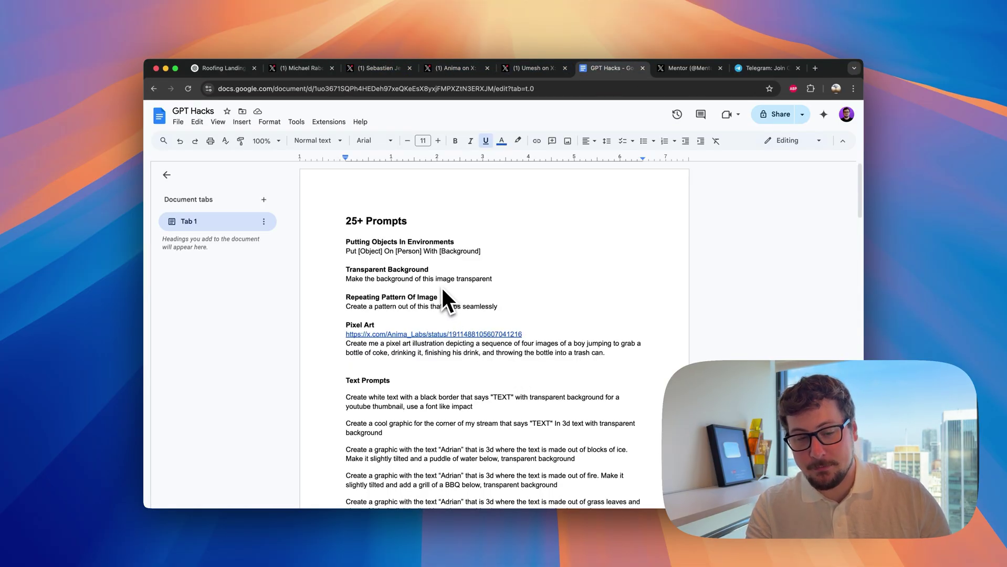
Scroll down the GPT Hacks prompt list and preview the Airbnb Icon reference link
scroll(442, 288, "down", 5)
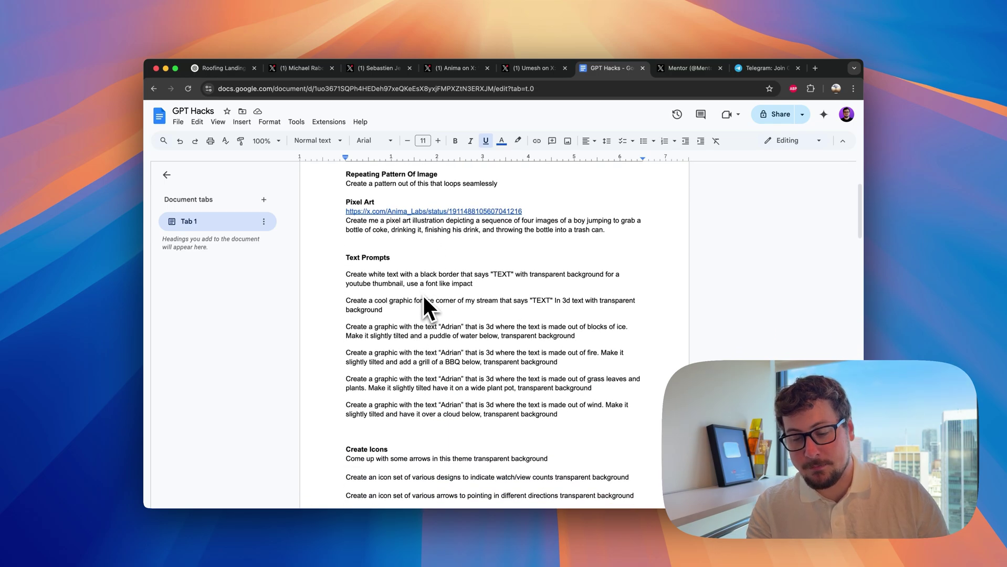
scroll(424, 297, "down", 1)
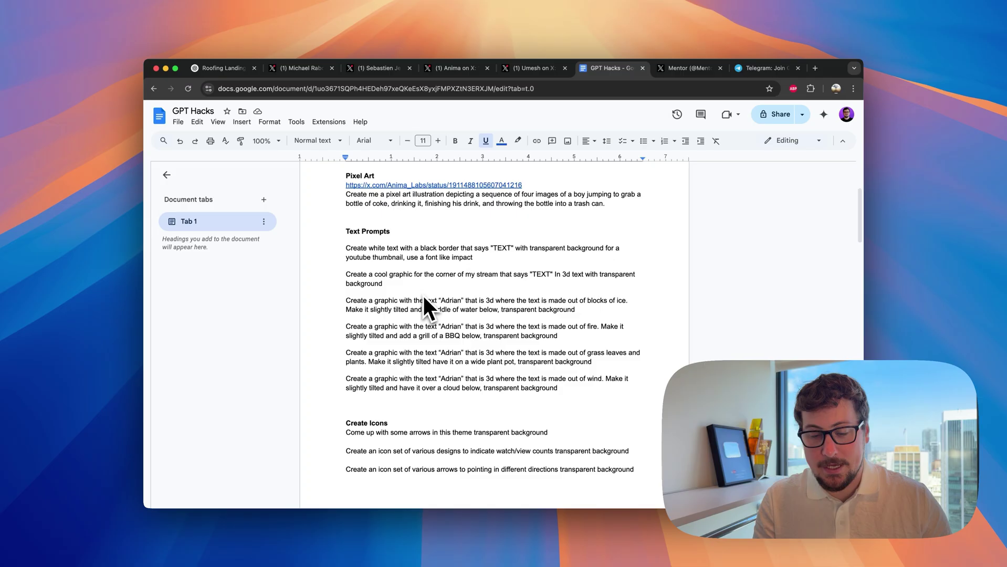
scroll(422, 301, "down", 15)
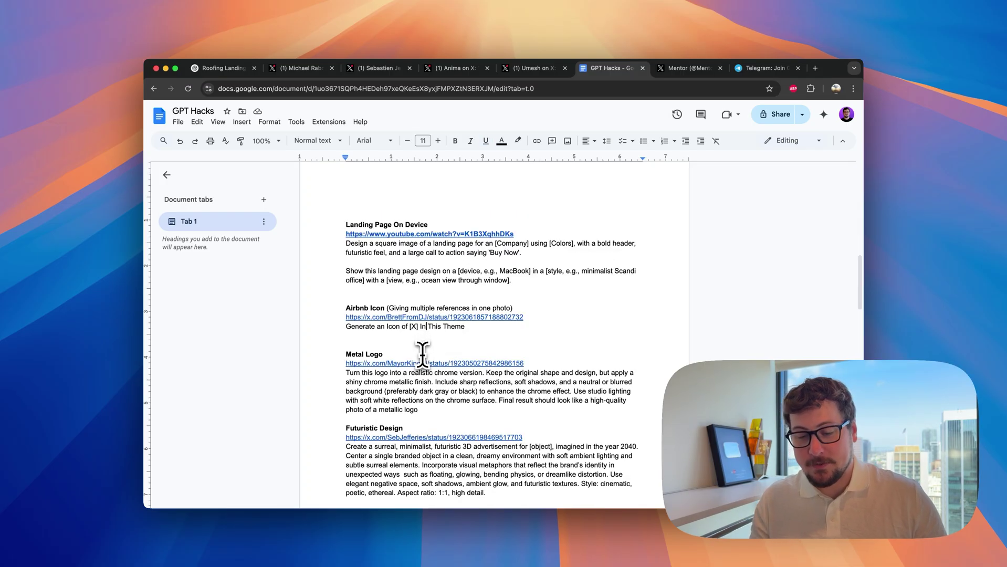
left_click(400, 317)
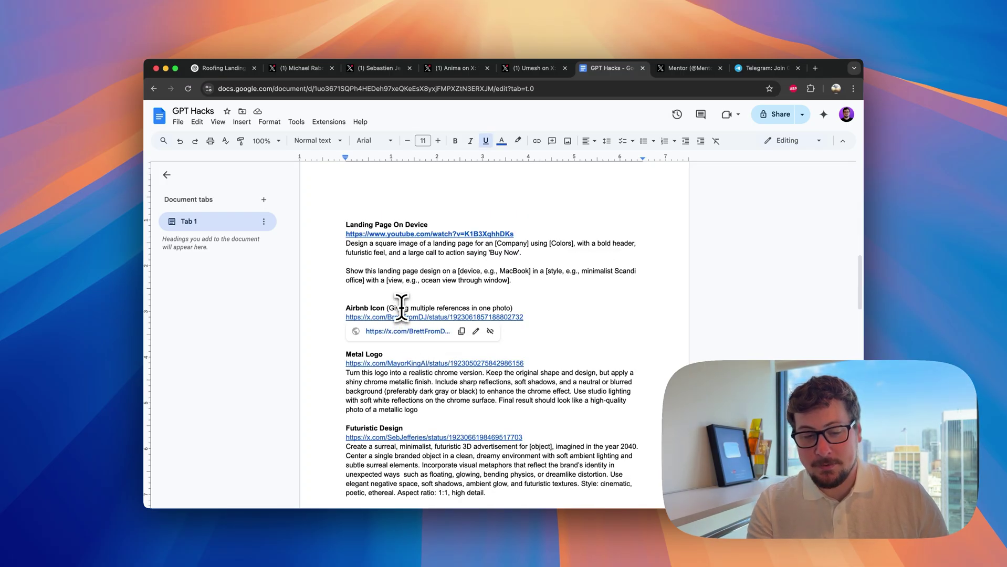
scroll(400, 300, "down", 2)
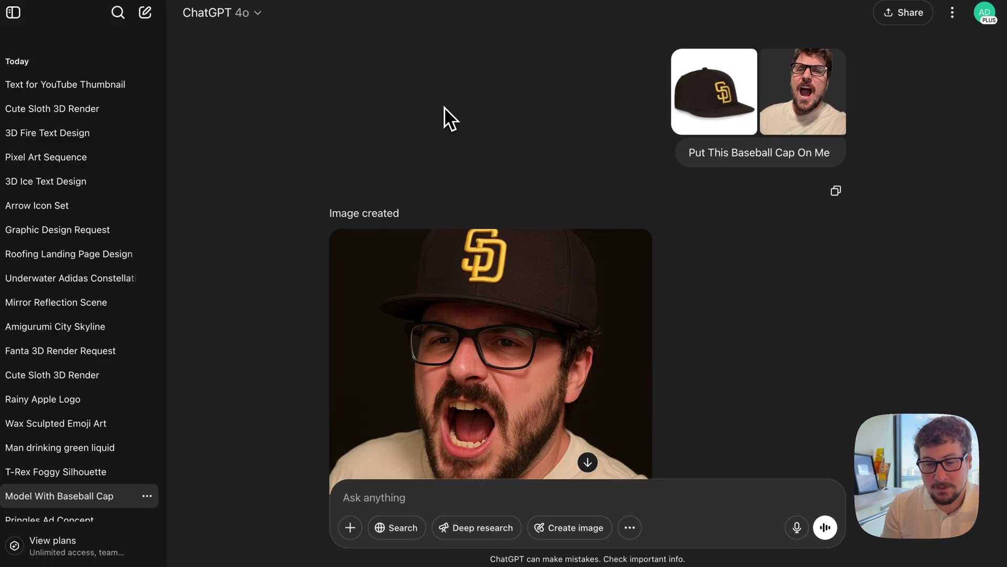
Scroll through the Model With Baseball Cap chat's generated cap images
scroll(387, 162, "down", 3)
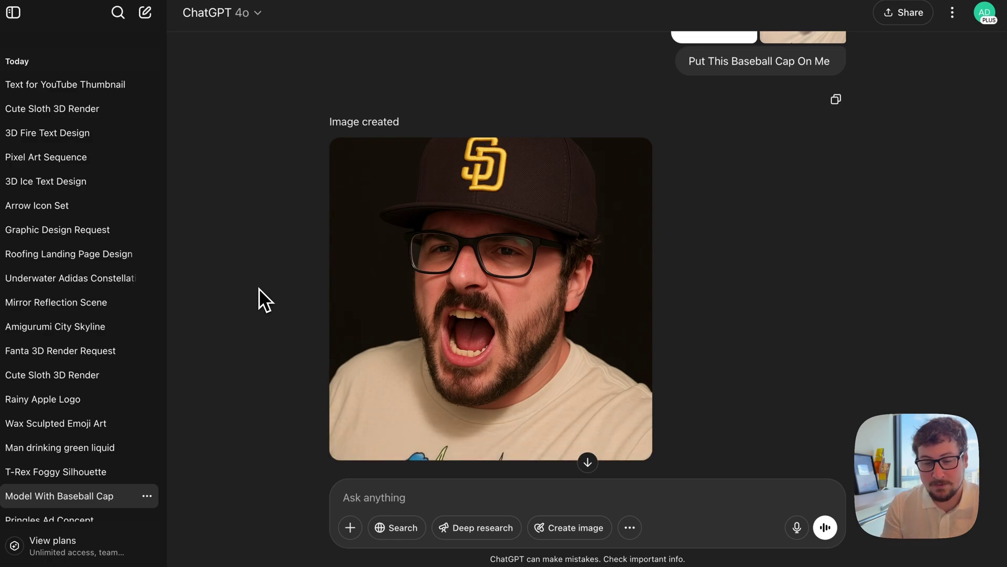
scroll(259, 288, "up", 2)
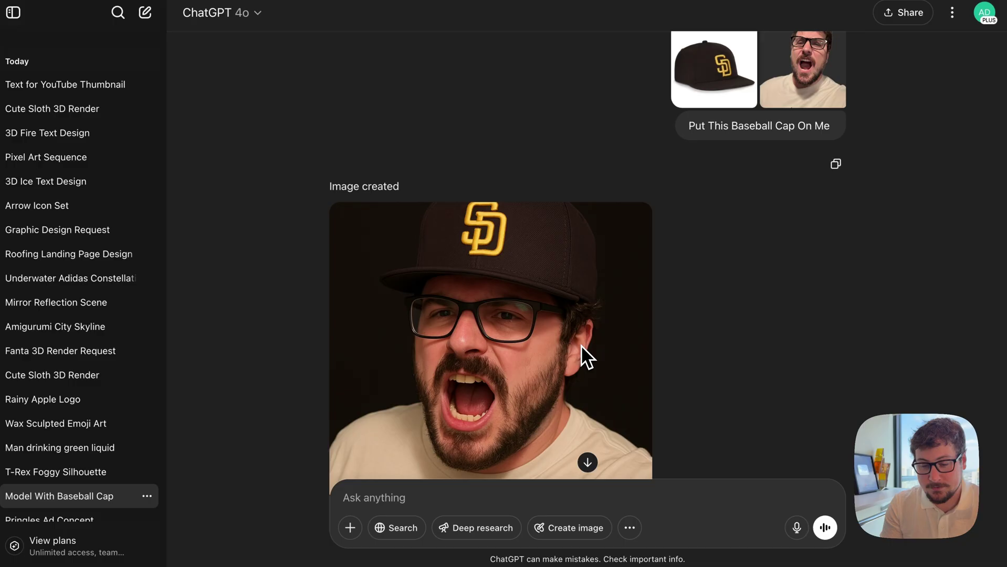
scroll(509, 332, "down", 5)
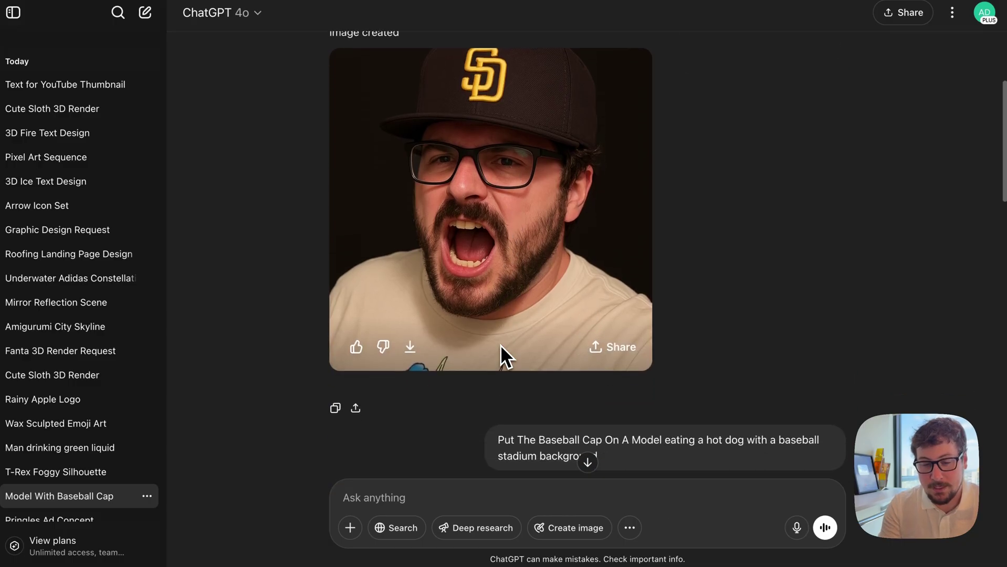
scroll(500, 346, "down", 3)
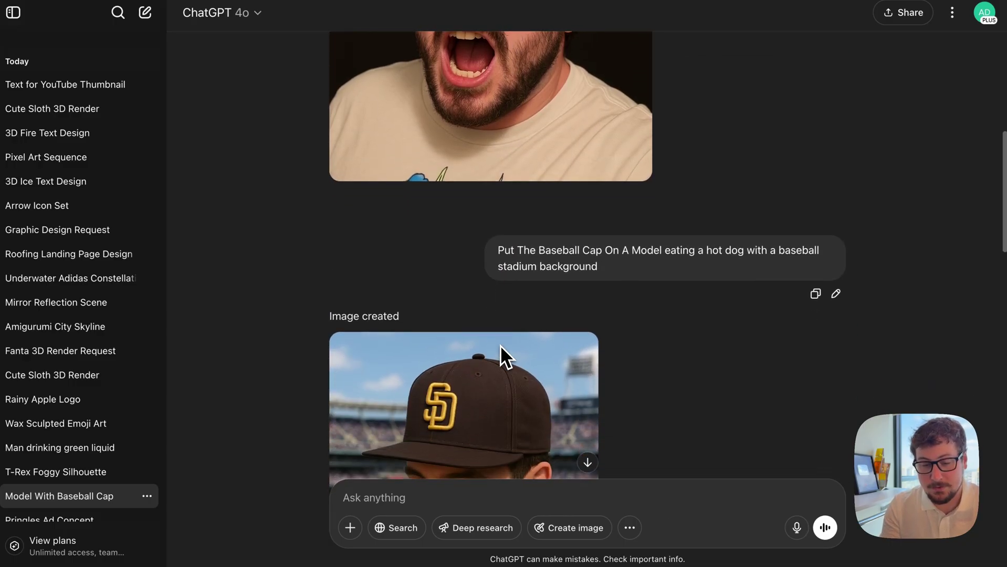
scroll(500, 346, "down", 2)
scroll(599, 174, "down", 1)
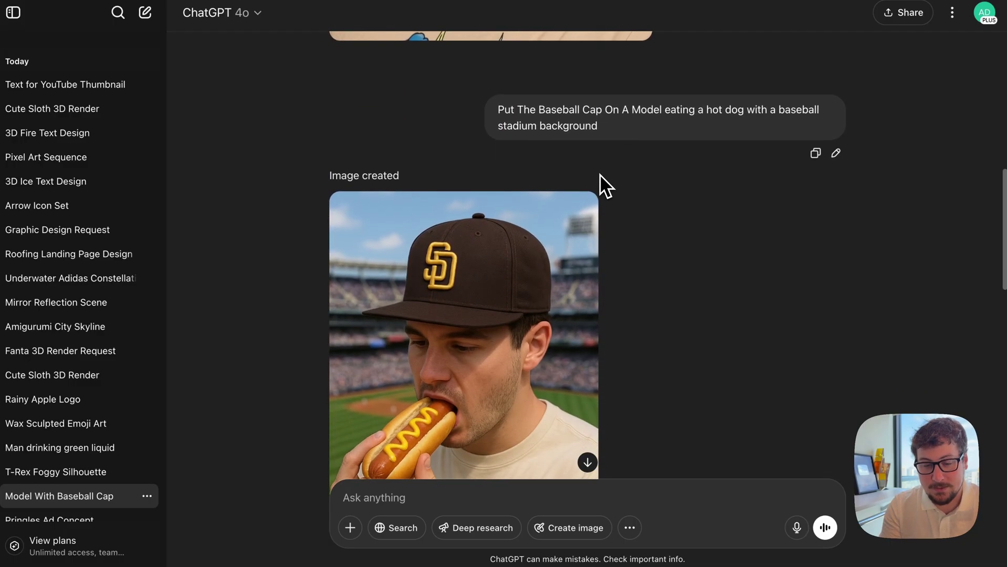
scroll(599, 174, "down", 1)
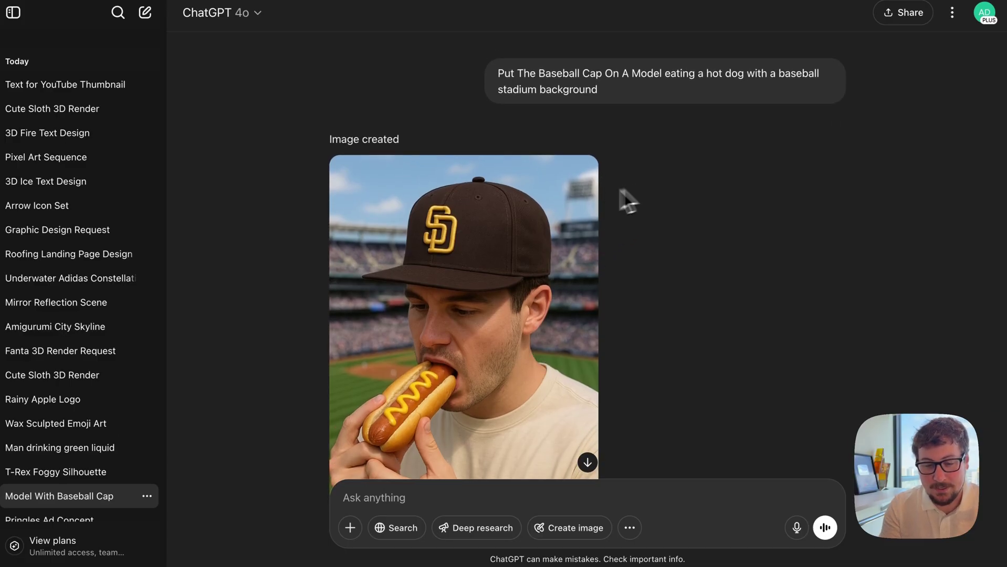
scroll(605, 208, "down", 6)
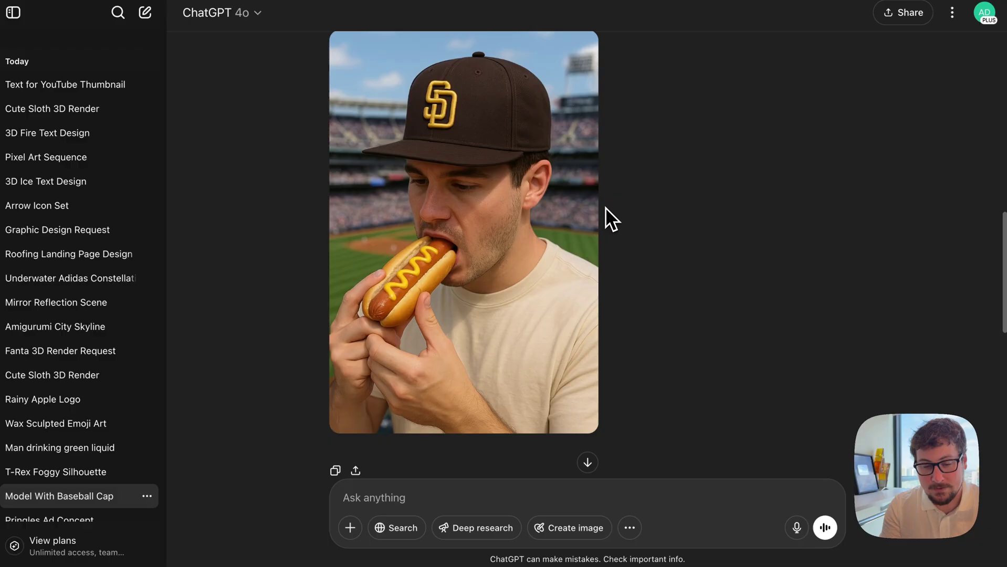
scroll(604, 208, "down", 2)
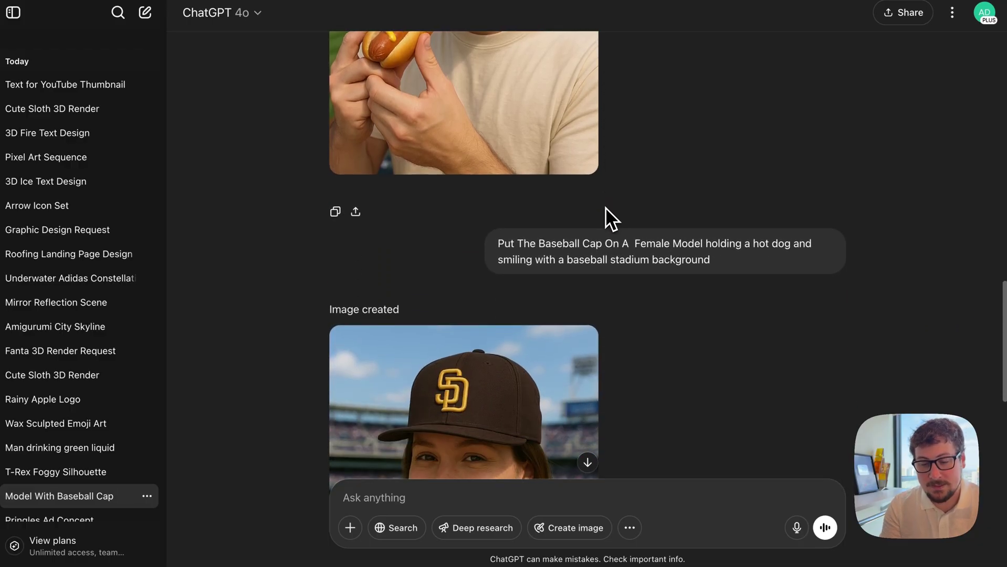
scroll(605, 208, "down", 4)
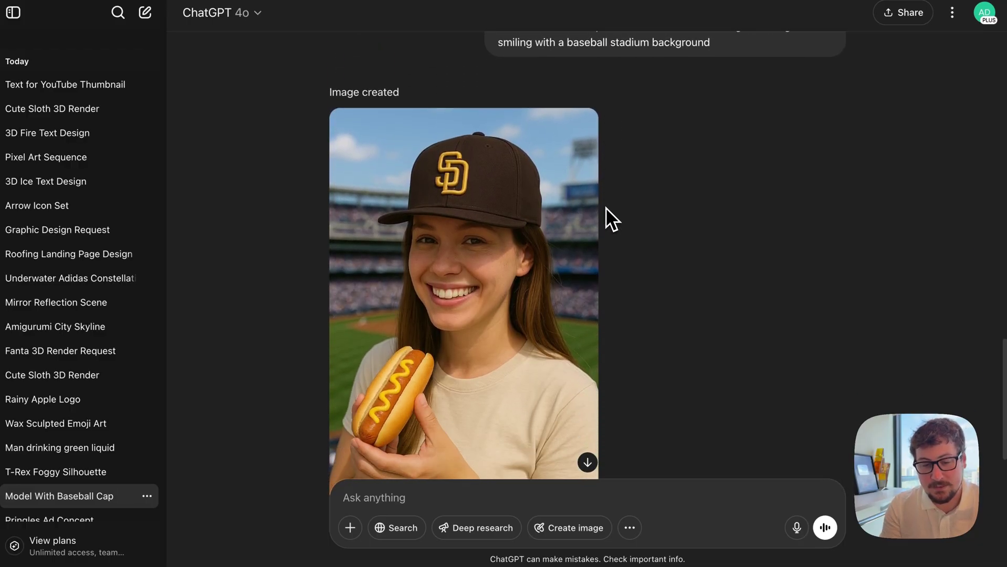
scroll(689, 292, "down", 1)
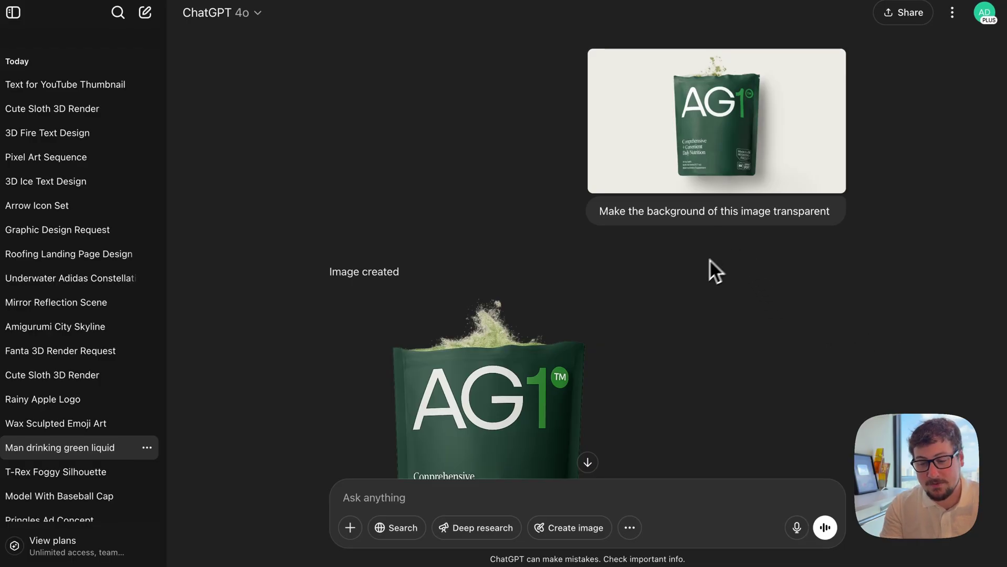
Scroll down to the image of the smiling man holding the AG1 bag in a kitchen
scroll(696, 268, "down", 2)
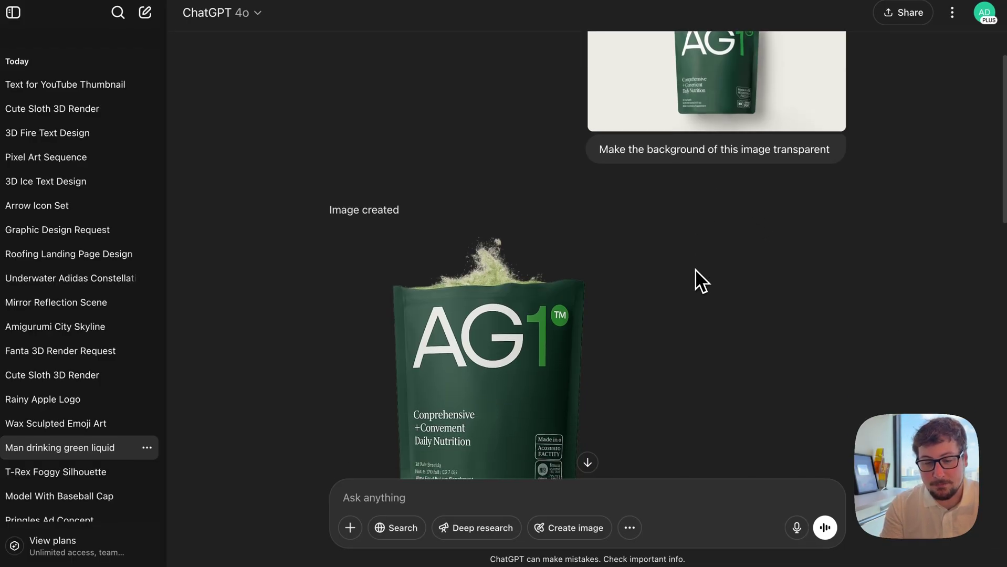
scroll(680, 240, "down", 3)
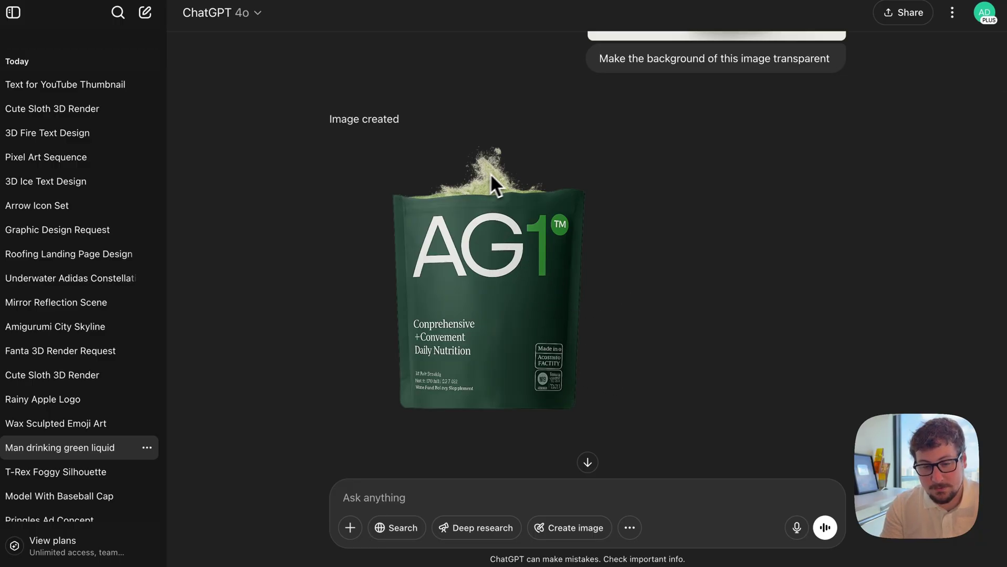
scroll(677, 245, "down", 5)
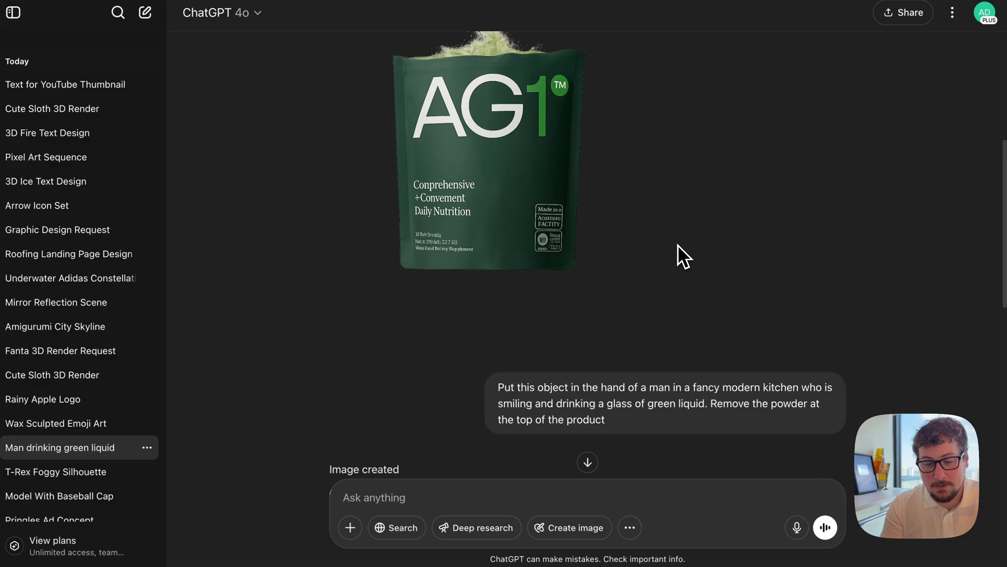
scroll(677, 245, "up", 1)
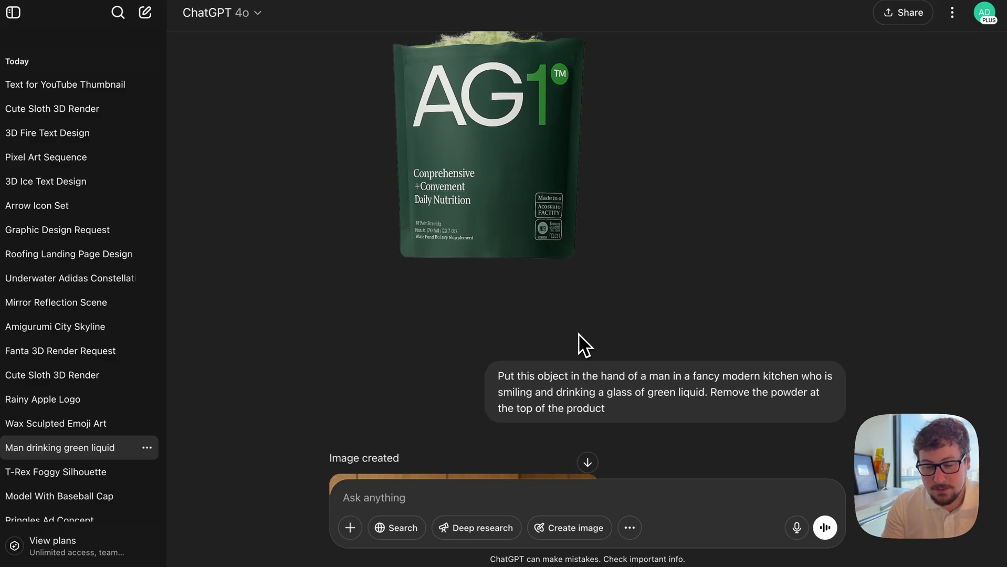
scroll(578, 333, "down", 1)
scroll(578, 333, "down", 5)
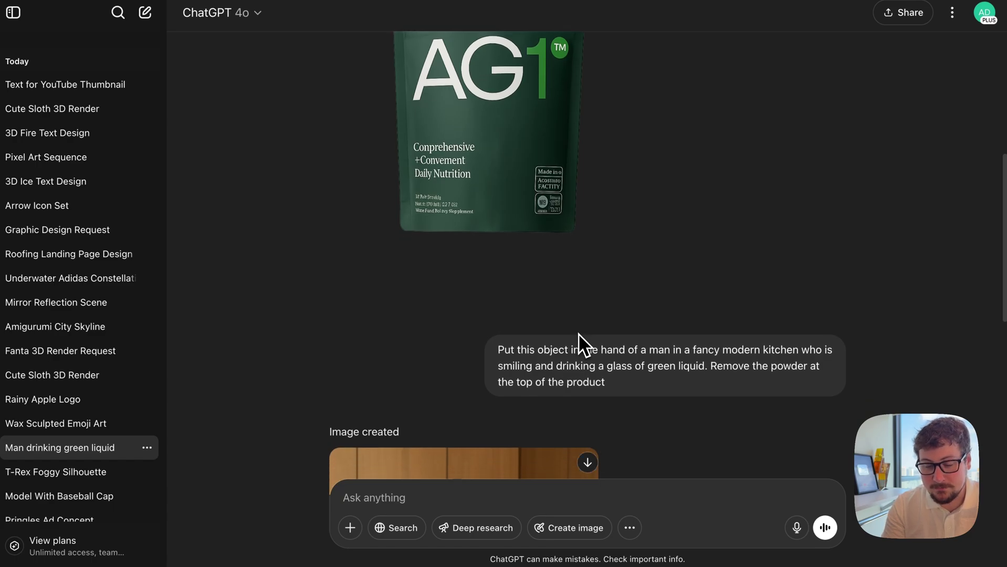
scroll(578, 333, "down", 3)
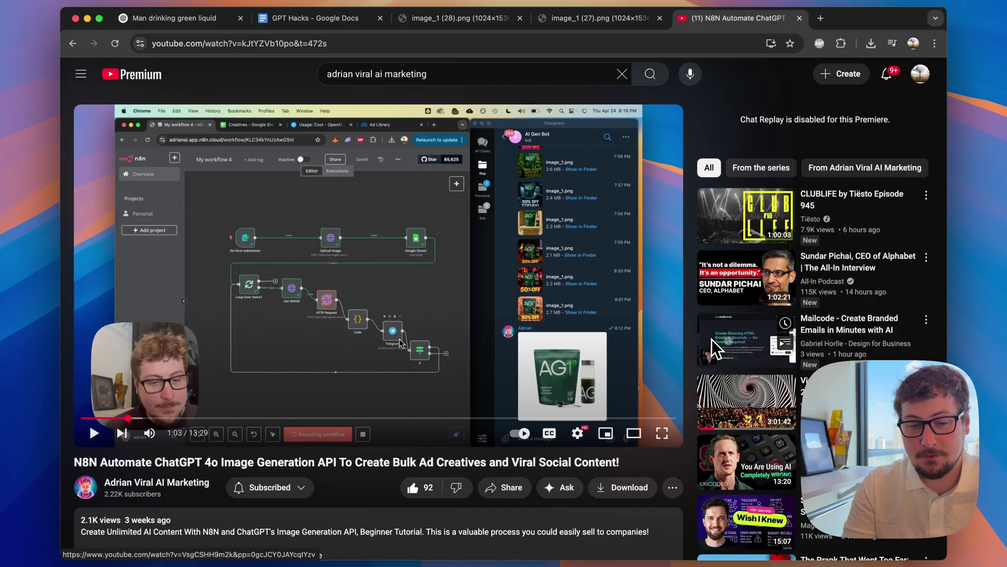
View the space-themed and marble-columns AG1 ad images, then return to the N8N automation video
left_click(583, 25)
left_click(492, 26)
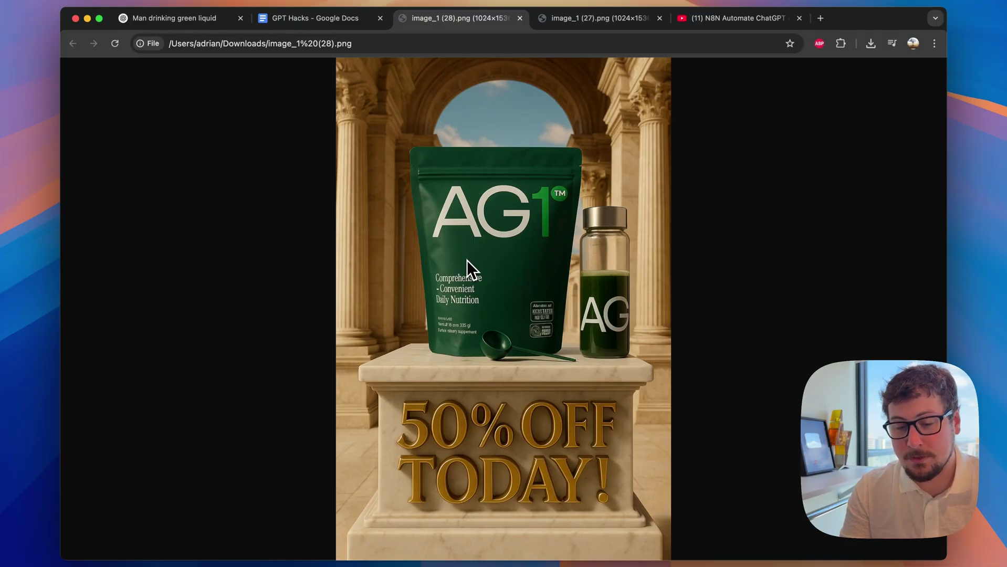
key("super+9")
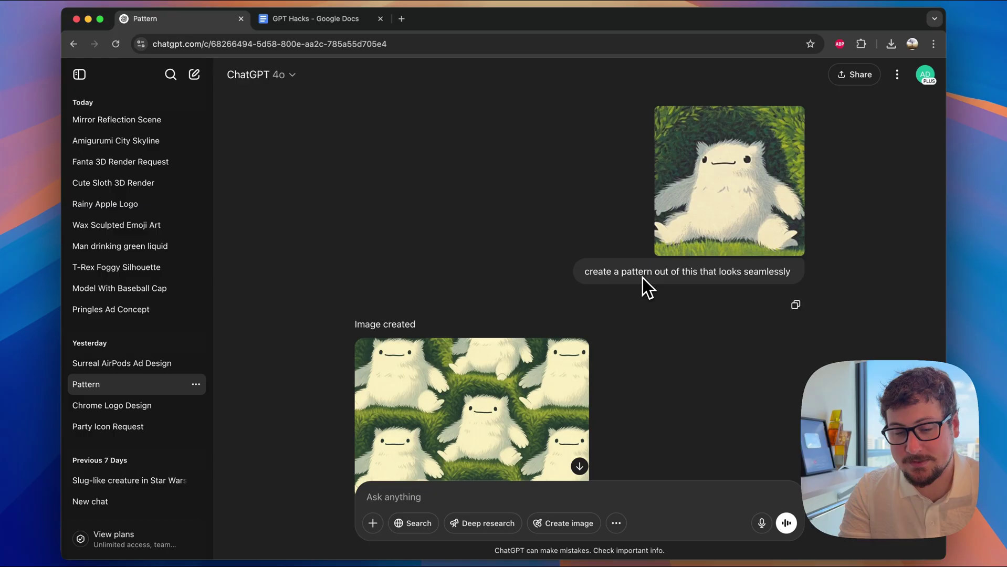
Scroll through the seamless fluffy-creature pattern in the Pattern chat
scroll(609, 294, "down", 1)
scroll(608, 295, "up", 1)
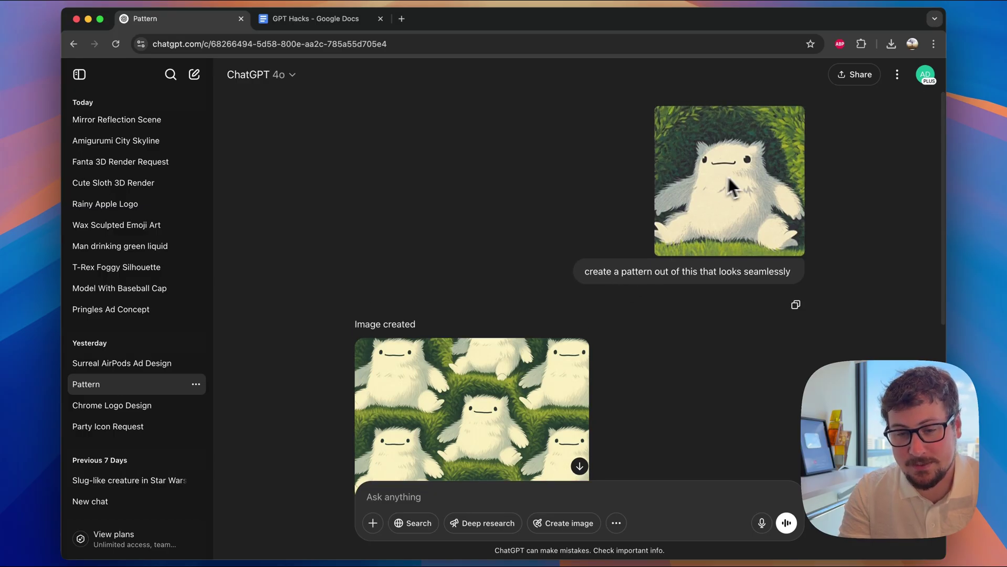
scroll(528, 240, "down", 5)
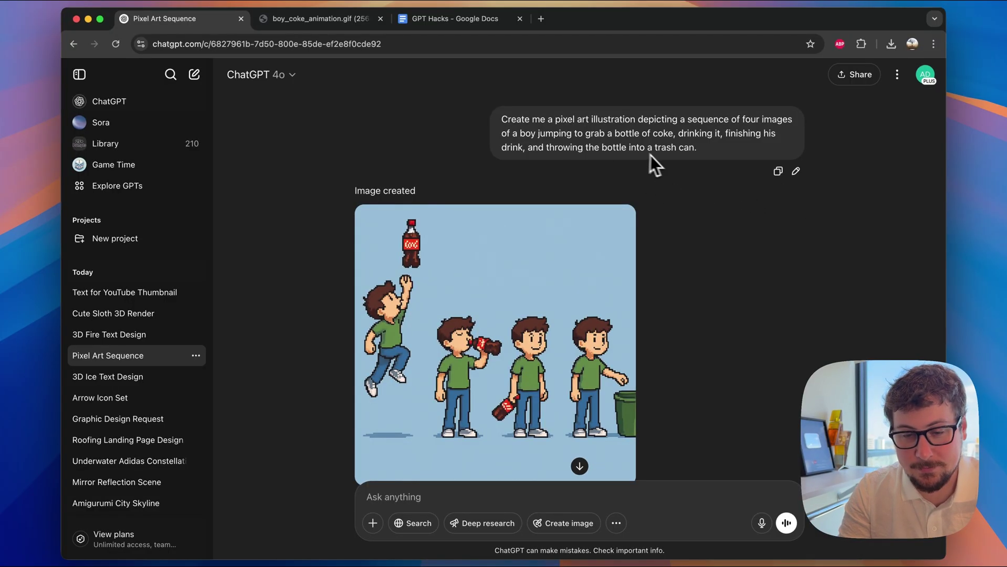
Scroll to the GIF reply and open the animated pixel-art boy-and-coke GIF in a new tab
scroll(687, 192, "down", 1)
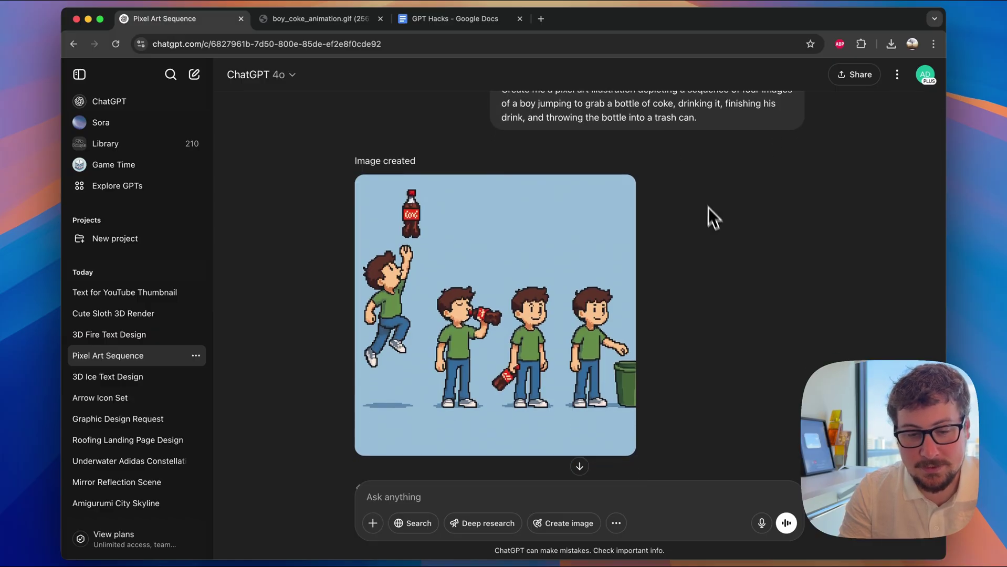
scroll(690, 318, "down", 5)
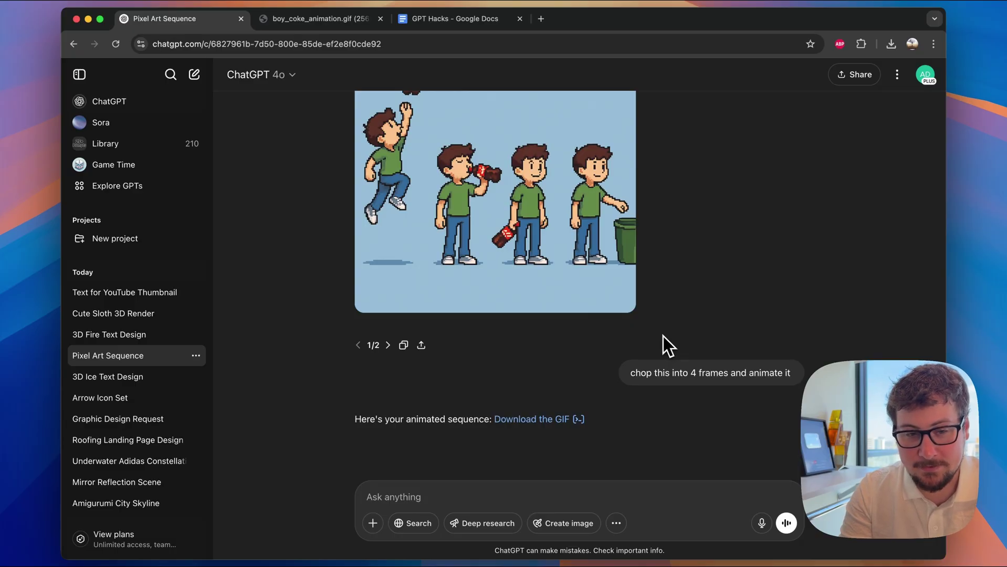
left_click(315, 19)
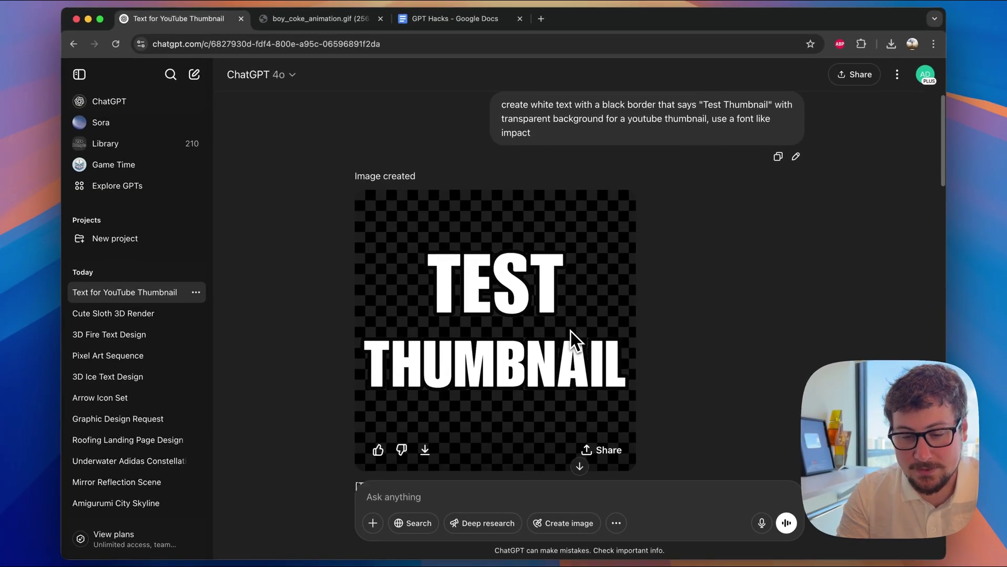
scroll(570, 331, "down", 10)
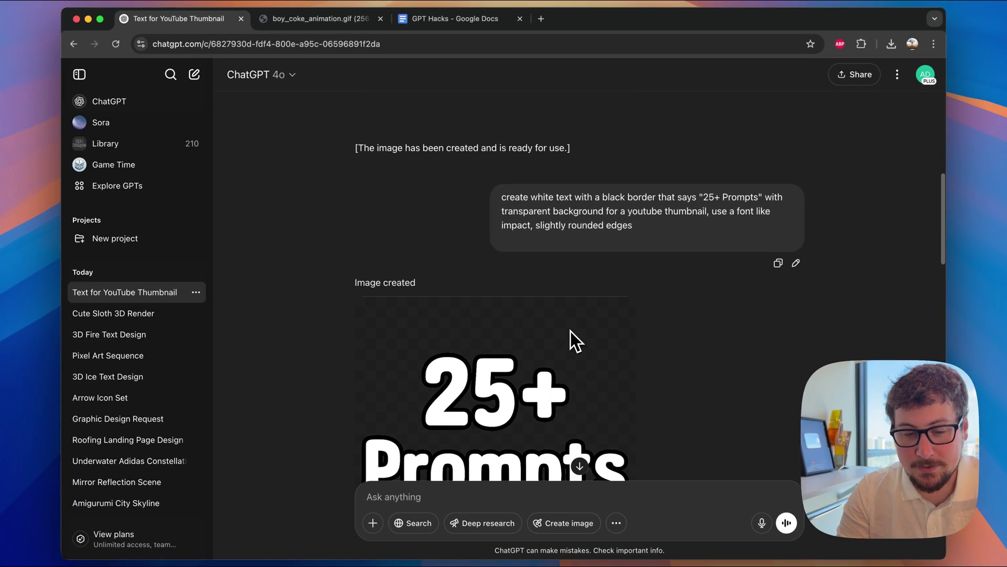
scroll(570, 331, "down", 3)
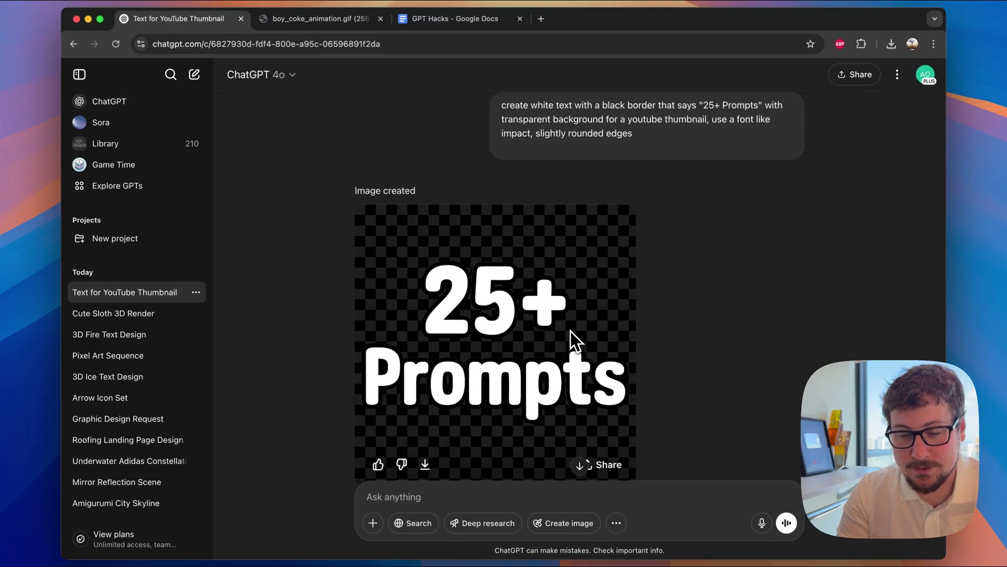
scroll(570, 331, "down", 10)
scroll(570, 332, "down", 12)
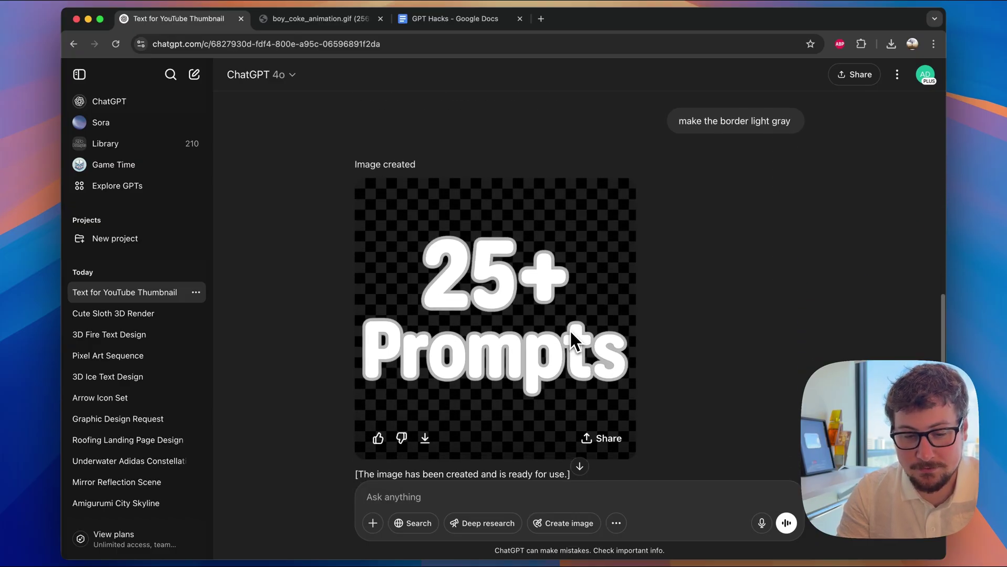
scroll(532, 359, "down", 5)
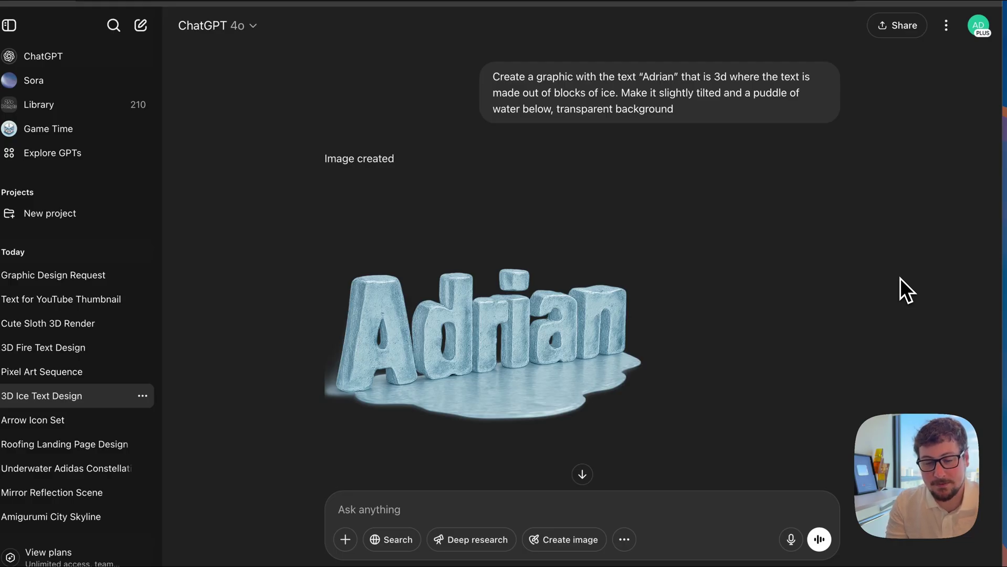
Scroll through the ice, fire, grass and wind versions of the 3D name graphic
scroll(779, 261, "down", 1)
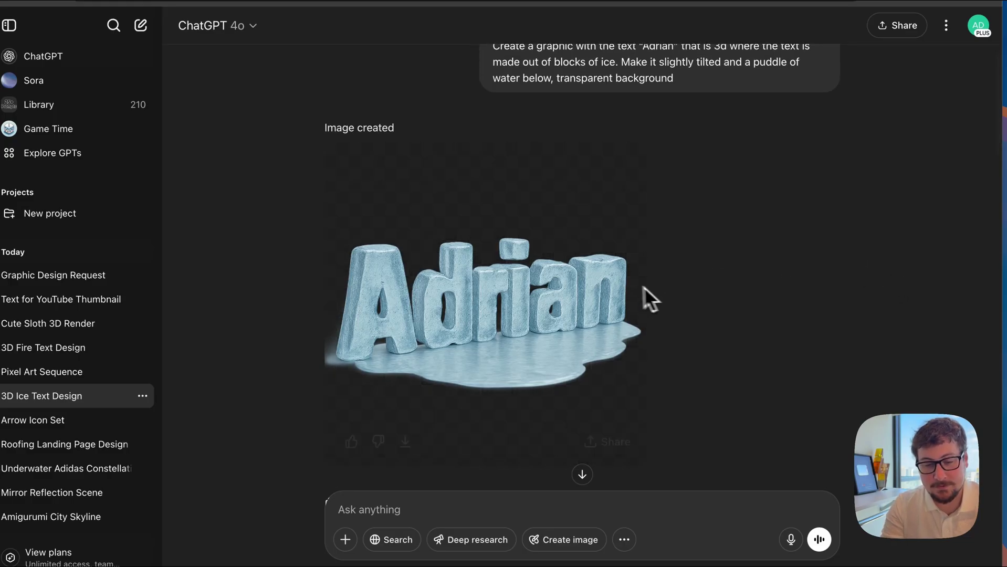
scroll(680, 283, "down", 1)
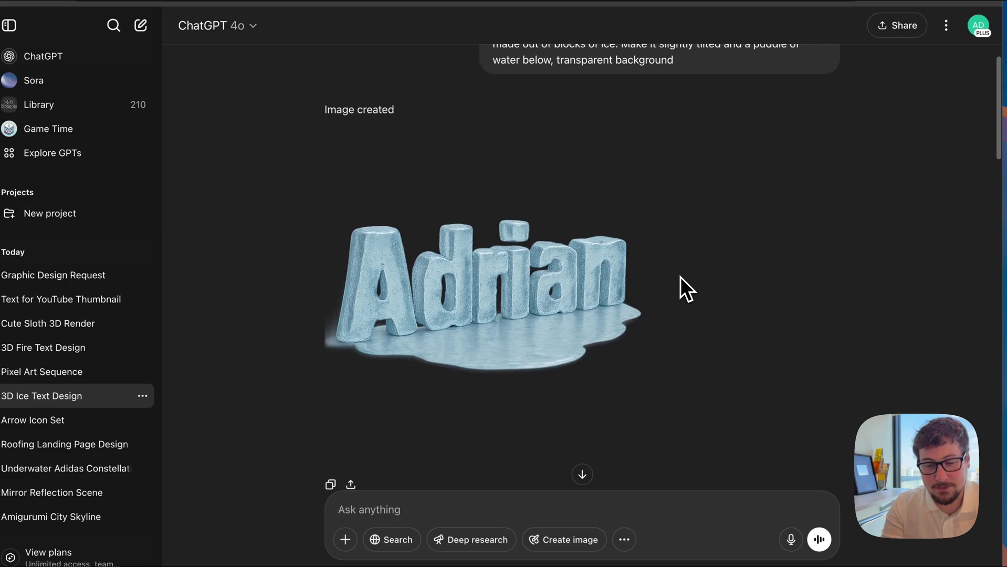
scroll(680, 277, "down", 5)
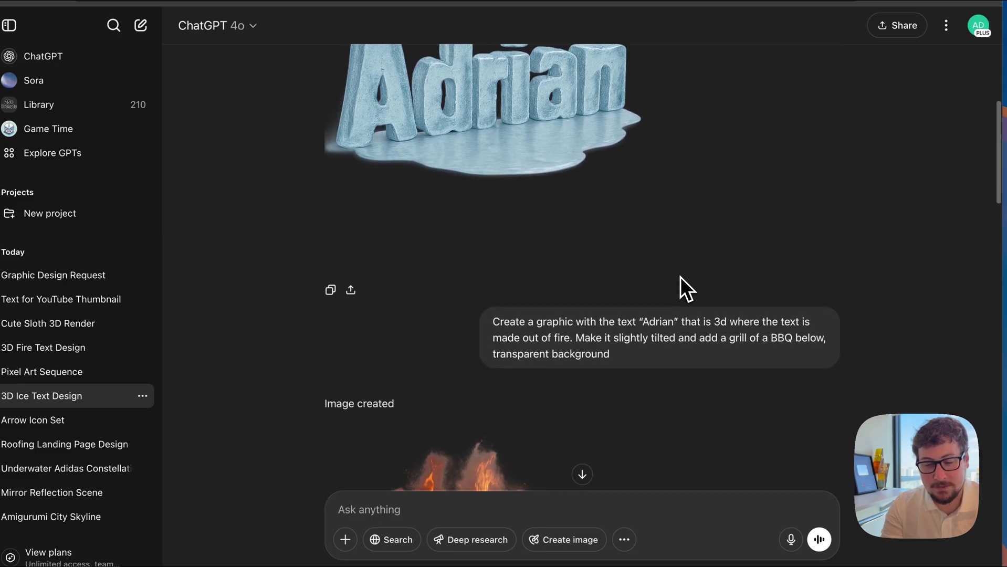
scroll(680, 276, "down", 4)
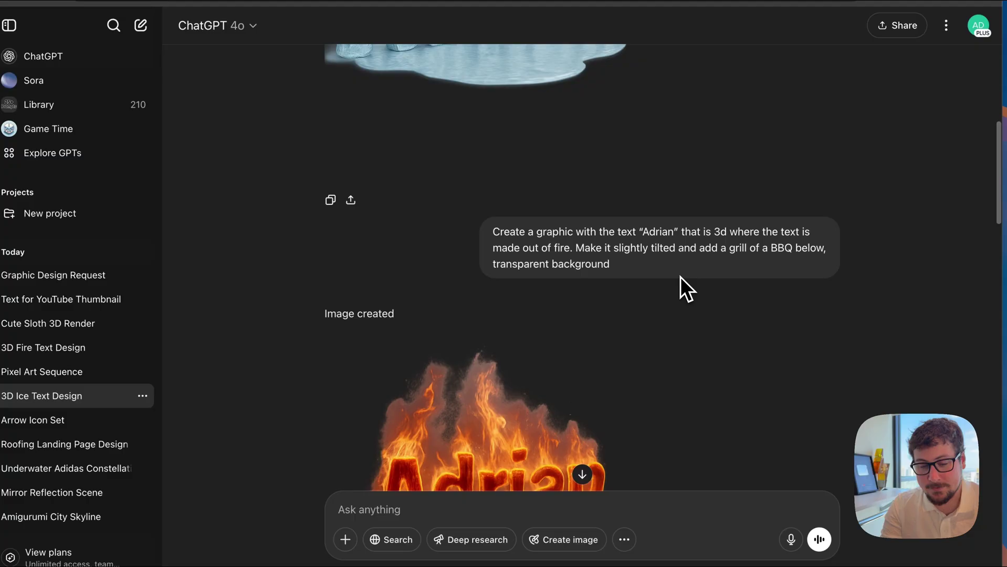
scroll(680, 276, "down", 1)
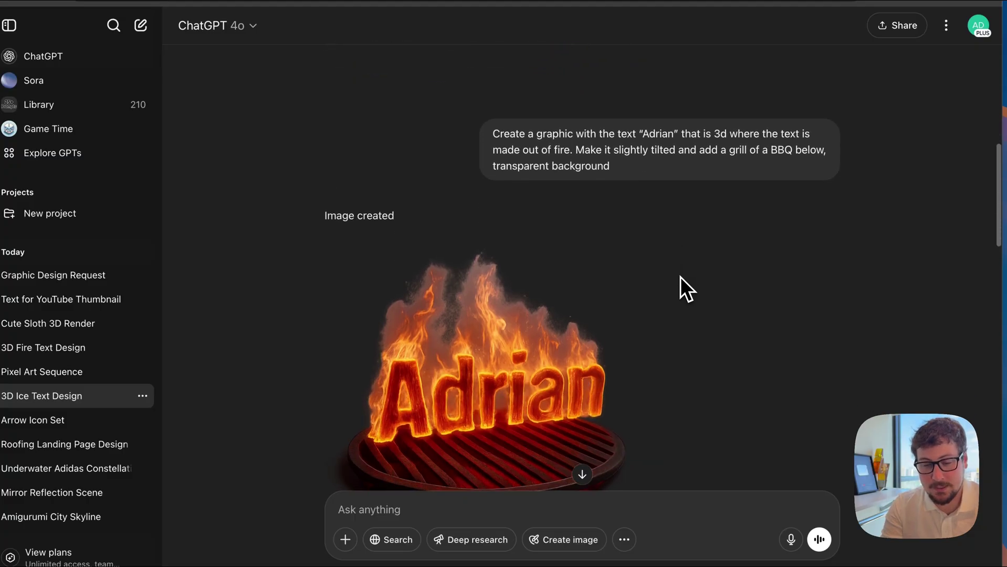
scroll(680, 276, "down", 1)
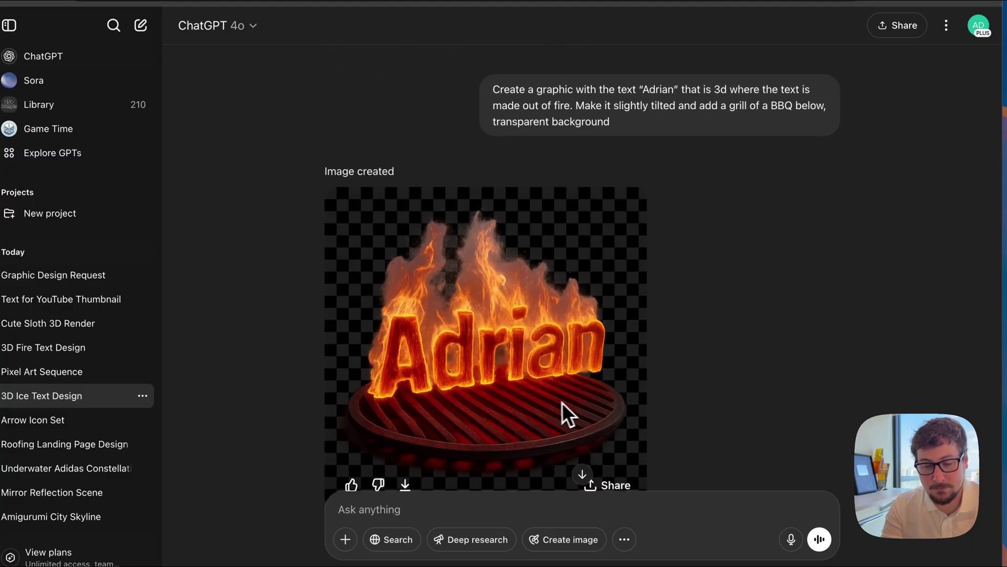
scroll(746, 311, "down", 5)
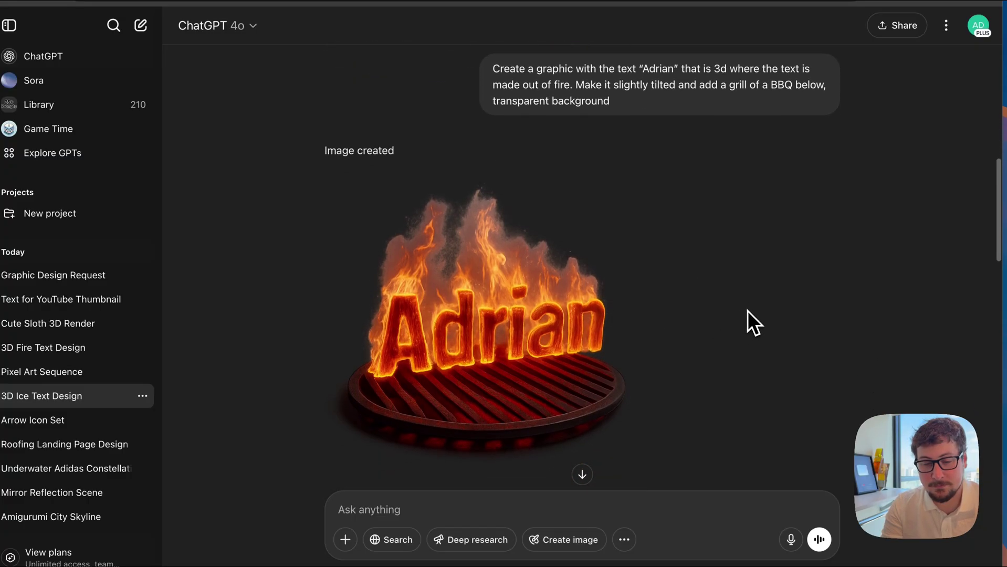
scroll(747, 311, "down", 5)
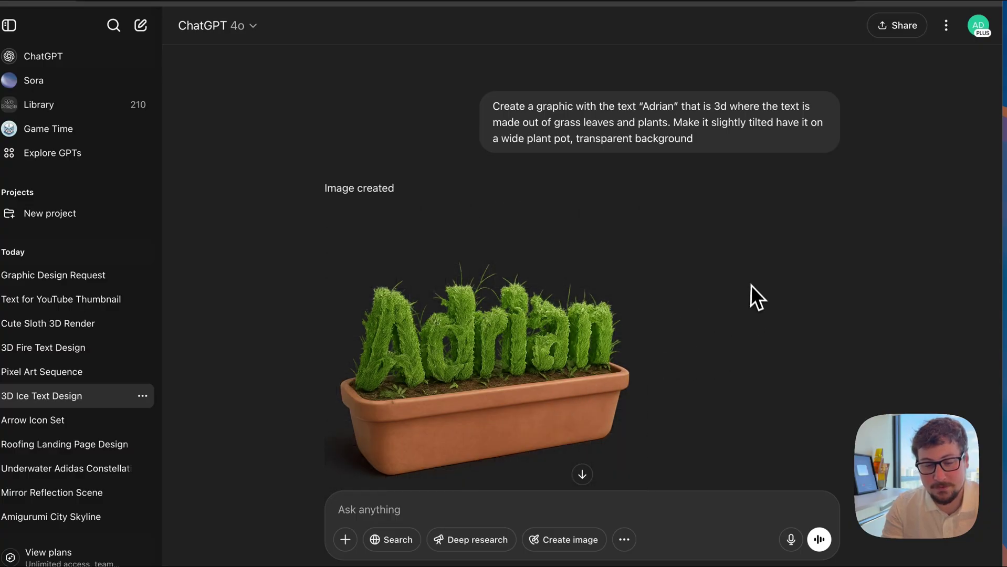
scroll(750, 278, "down", 5)
scroll(750, 284, "down", 5)
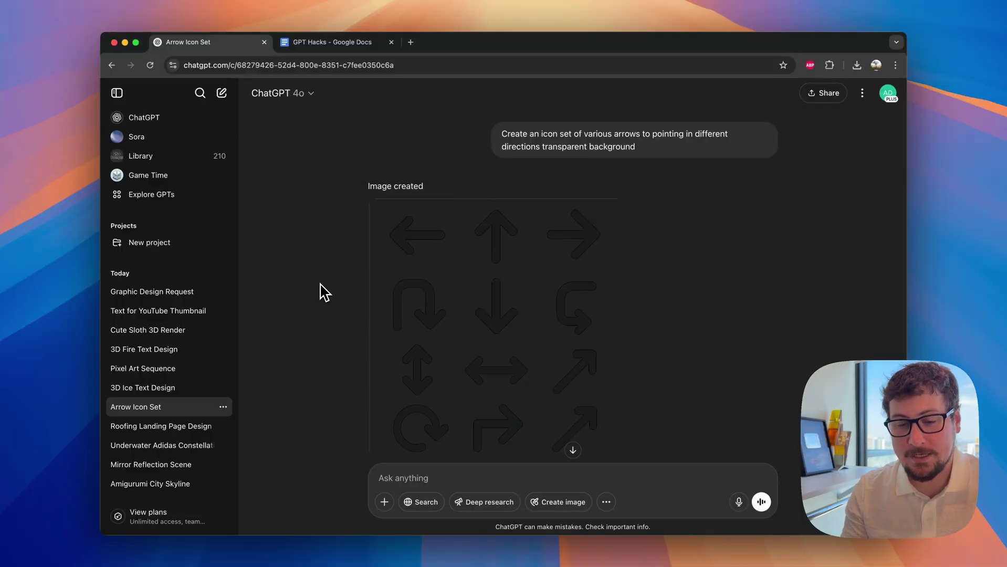
Send 'make them white' and scroll to the regenerated white arrow icons on transparent background
mouse_move(427, 276)
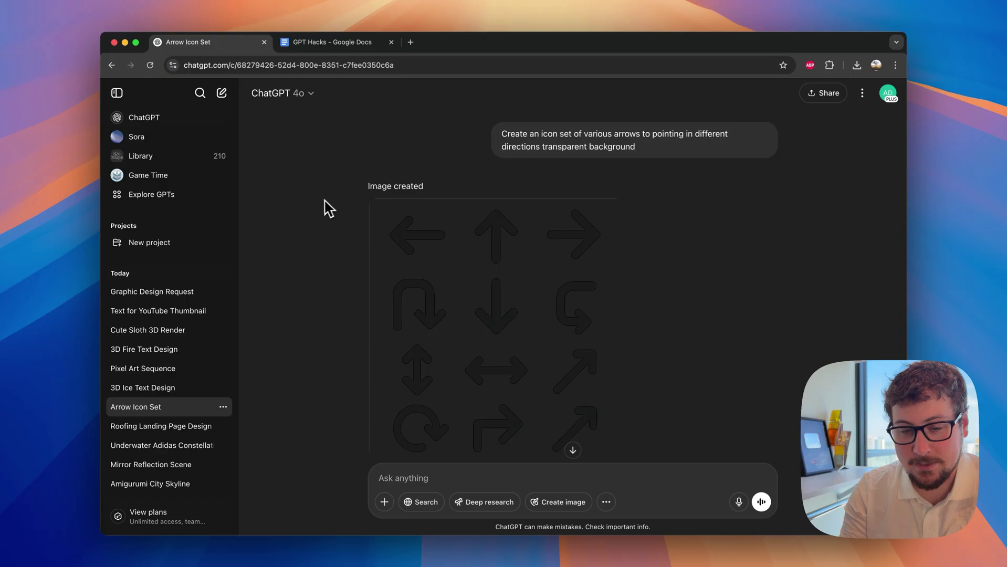
type("make them white")
key("Return")
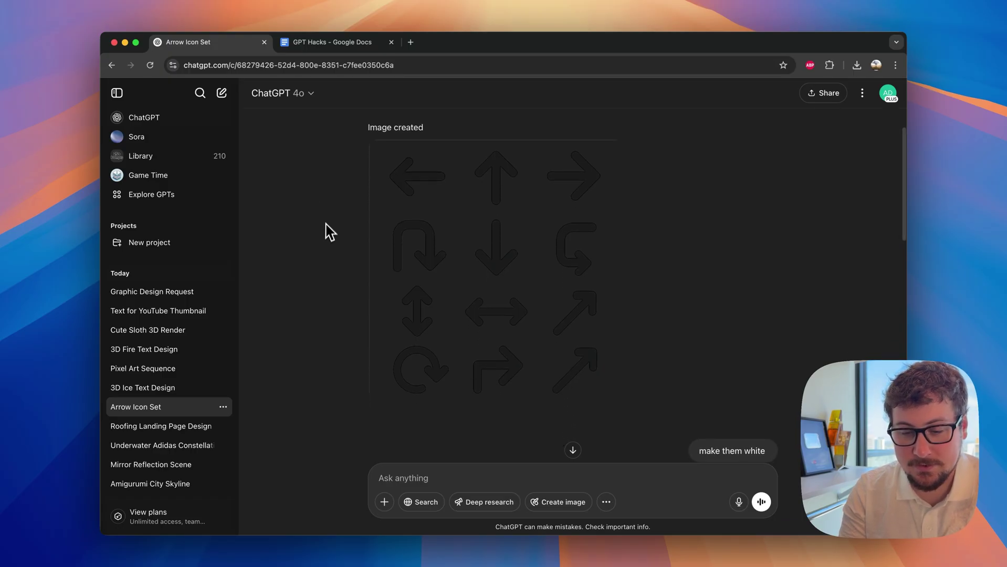
scroll(386, 260, "down", 5)
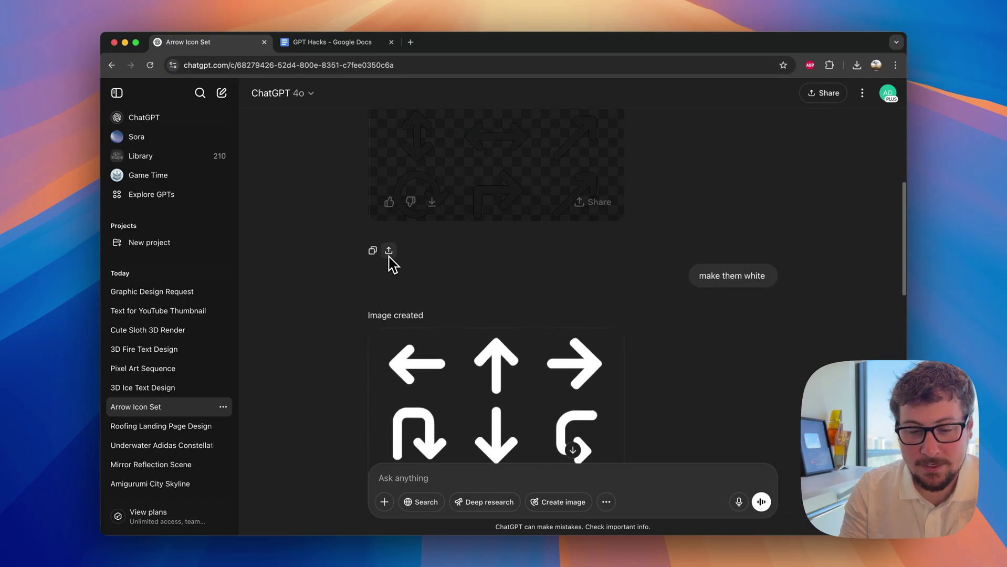
scroll(391, 262, "down", 5)
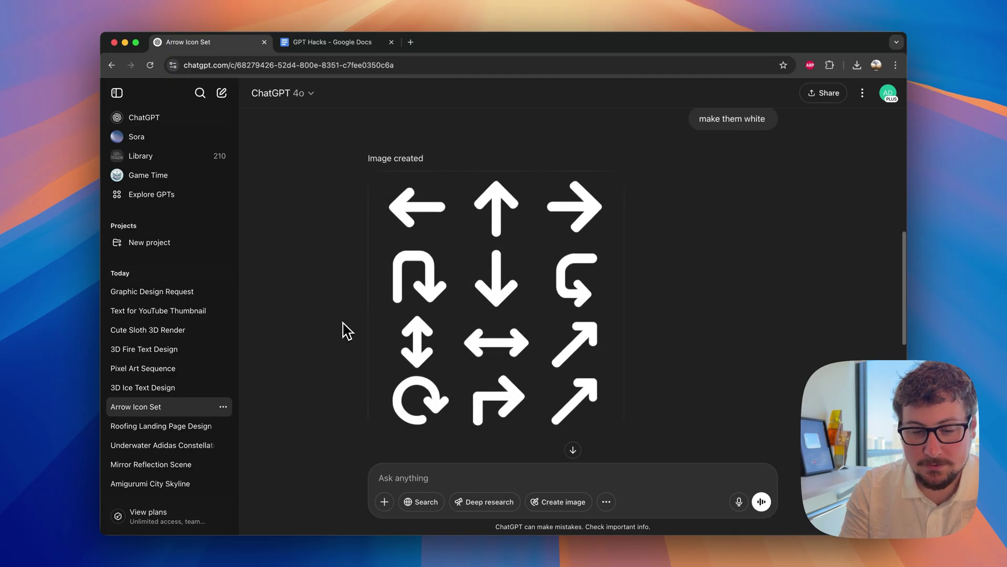
scroll(346, 331, "down", 1)
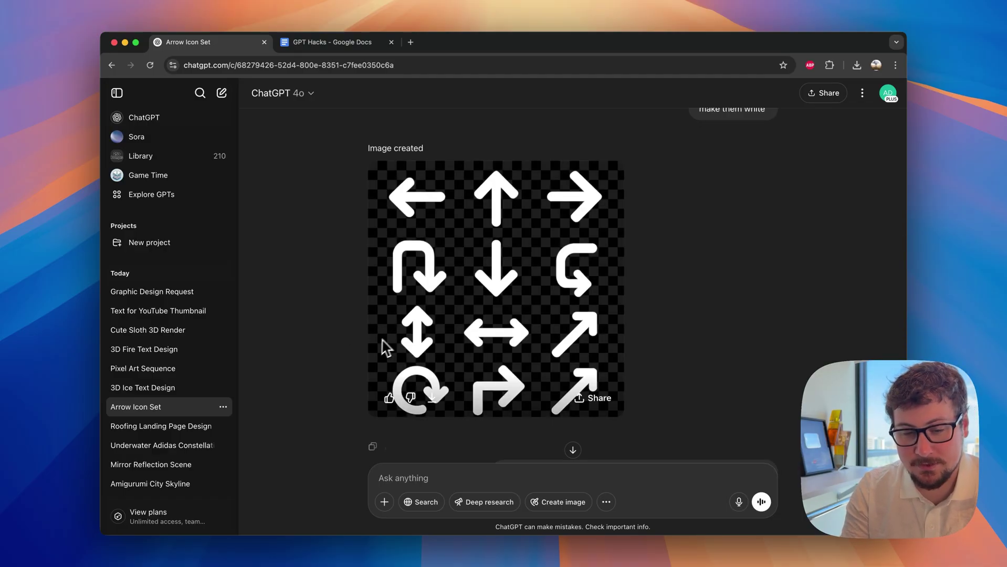
scroll(353, 351, "down", 1)
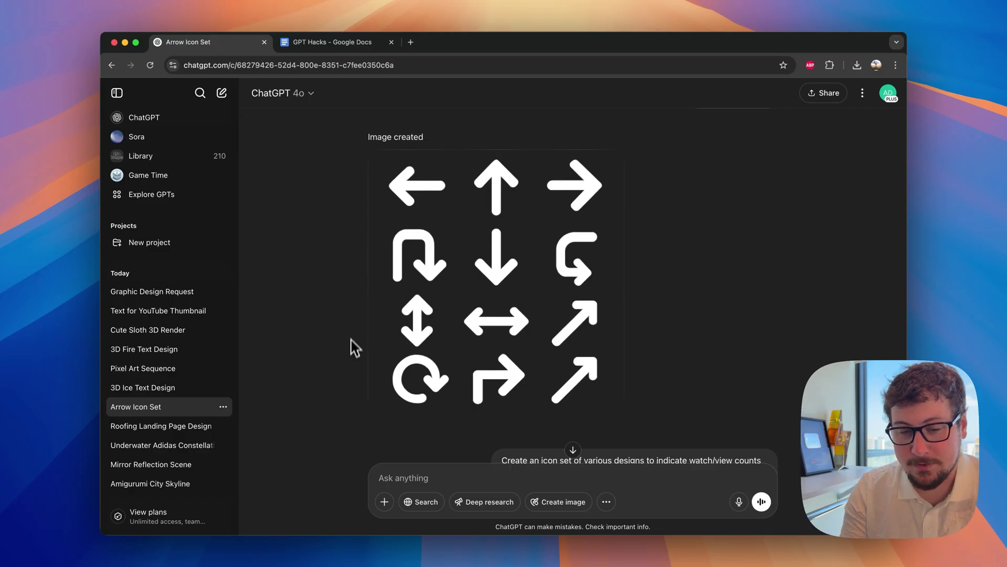
scroll(367, 331, "down", 4)
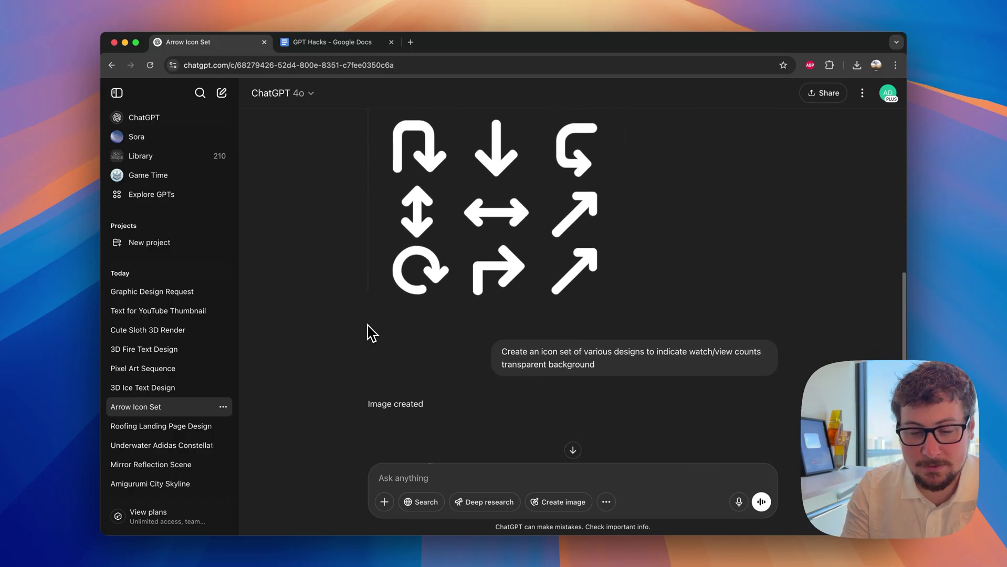
scroll(367, 332, "down", 7)
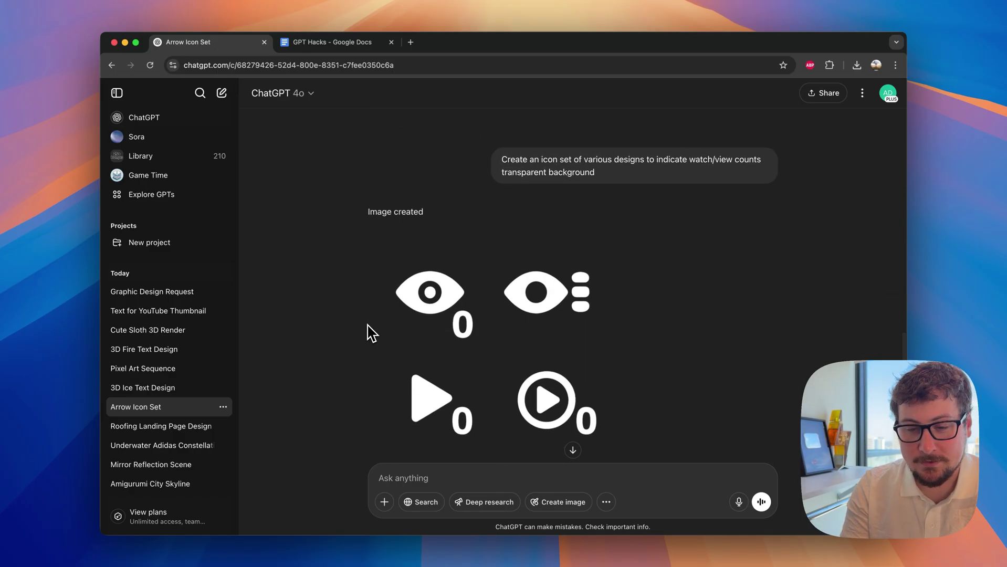
scroll(372, 332, "down", 1)
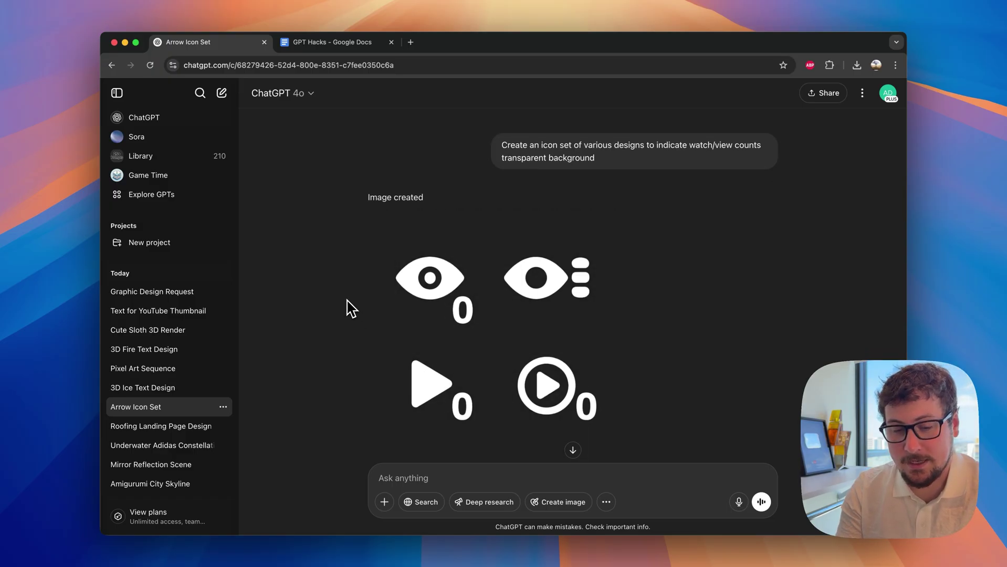
scroll(351, 310, "down", 3)
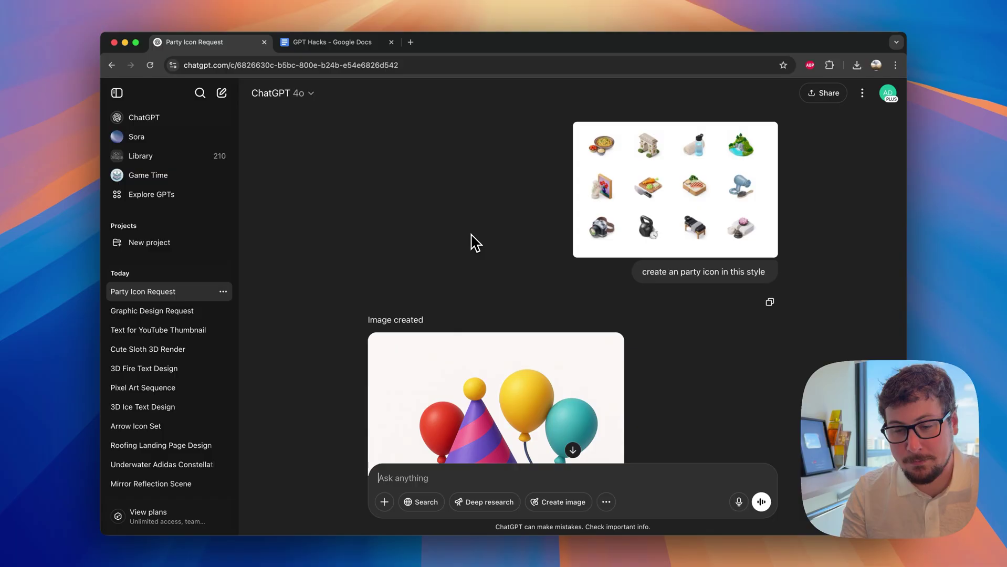
Scroll the Party Icon Request chat down to the blue crown-shaped runescape party hat image
scroll(472, 240, "down", 5)
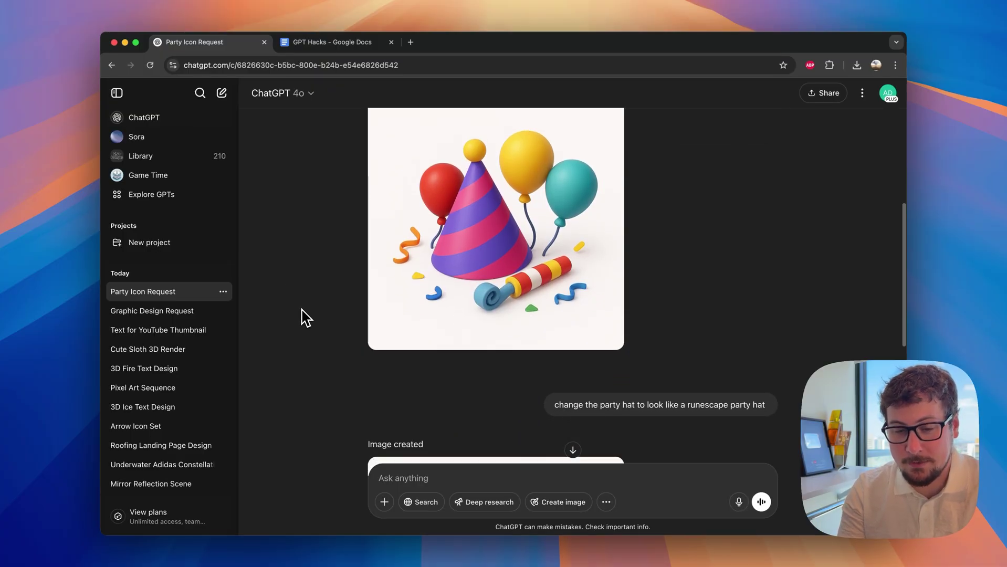
scroll(338, 327, "down", 1)
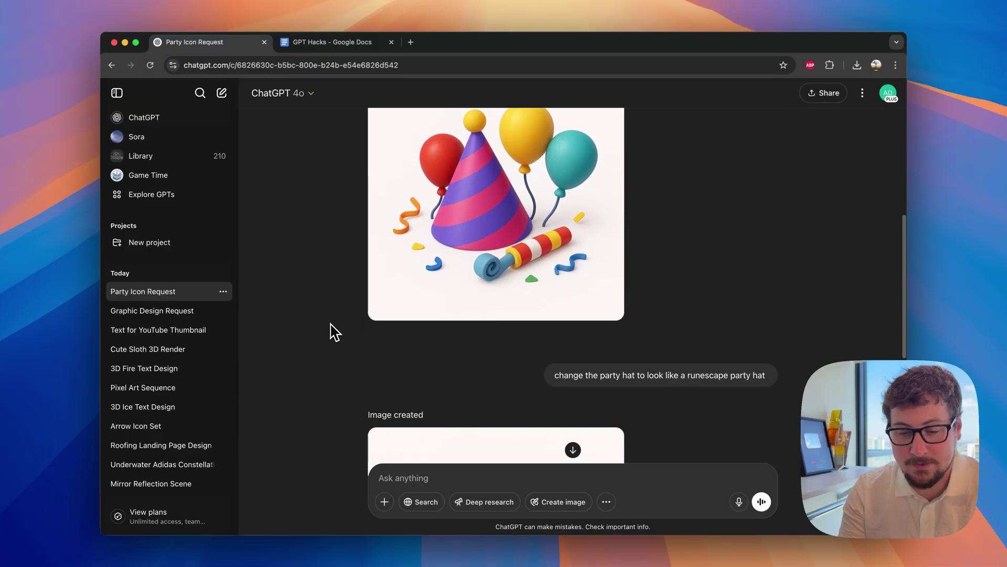
scroll(462, 367, "down", 2)
scroll(564, 362, "down", 5)
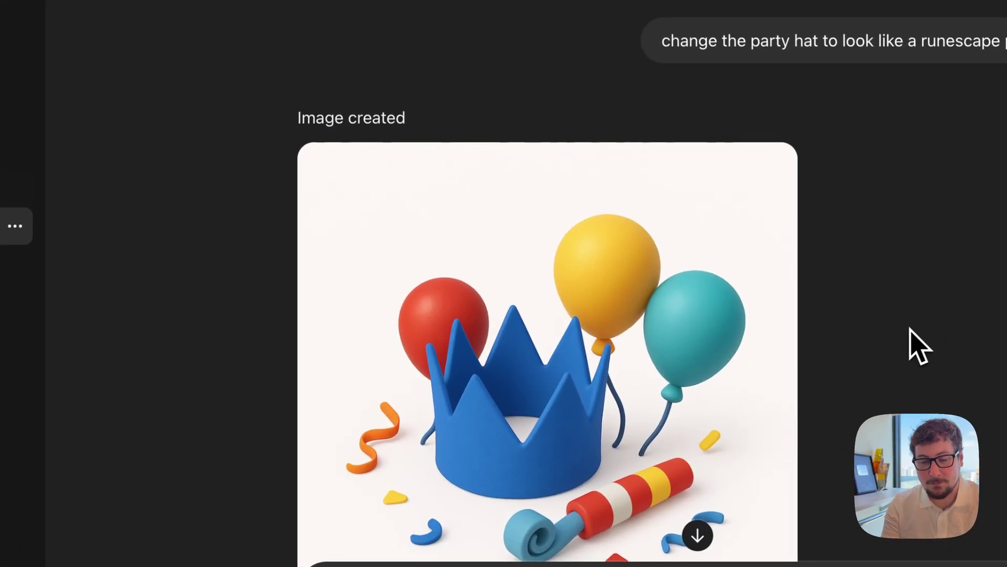
scroll(683, 367, "down", 2)
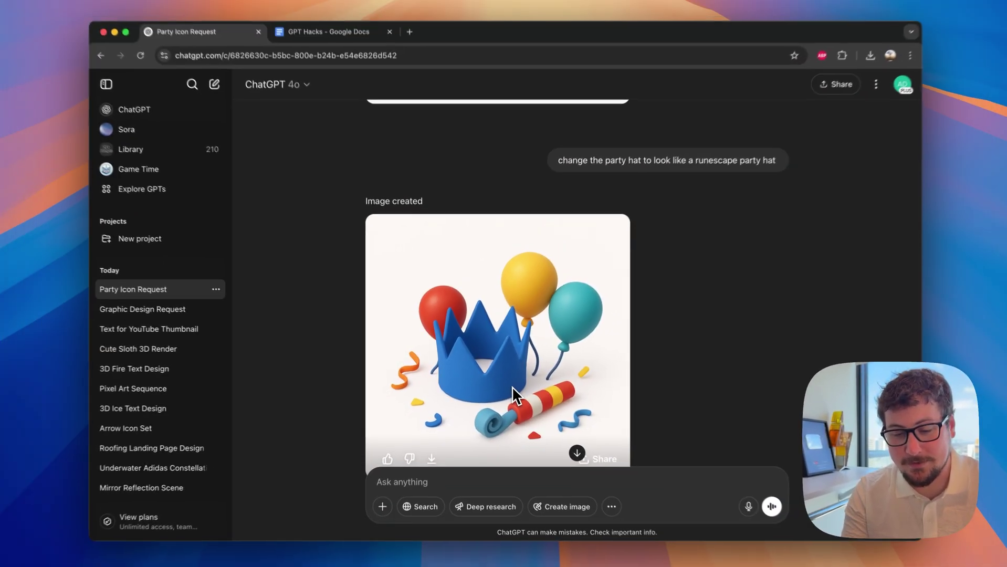
scroll(570, 433, "down", 1)
scroll(507, 388, "down", 1)
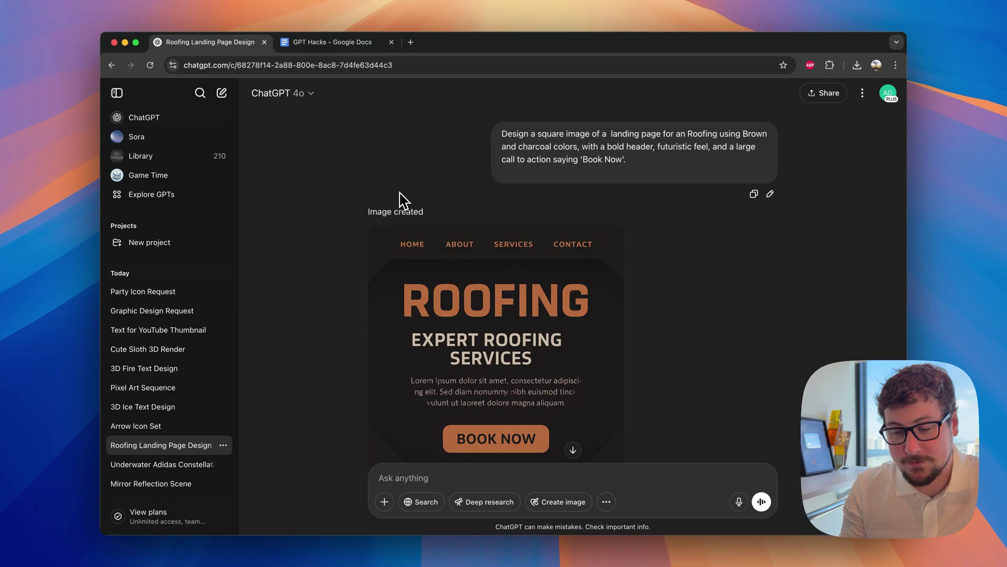
Scroll through the roofing page's landscape version down to the MacBook office mockup
scroll(349, 215, "down", 1)
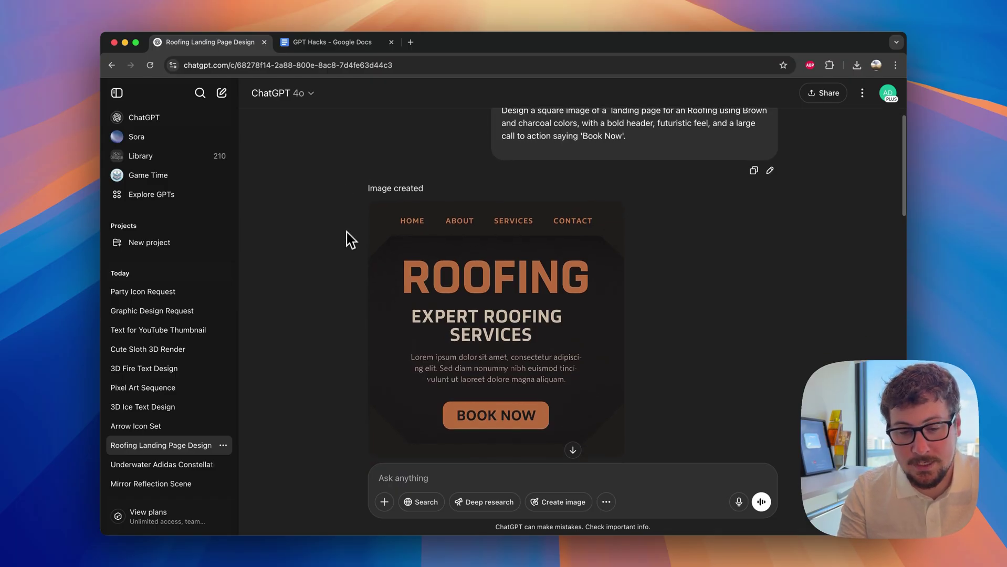
scroll(348, 241, "down", 3)
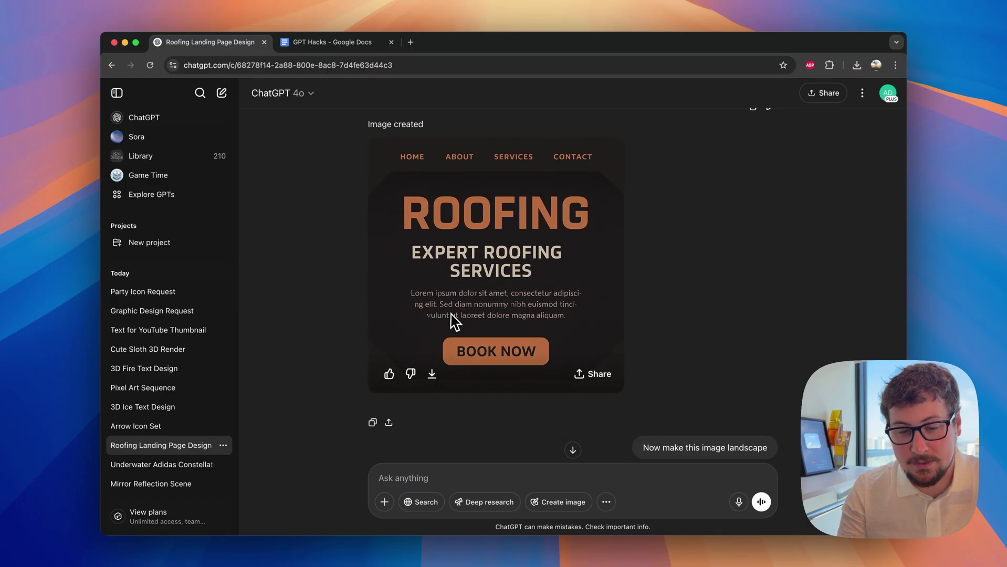
scroll(578, 313, "down", 5)
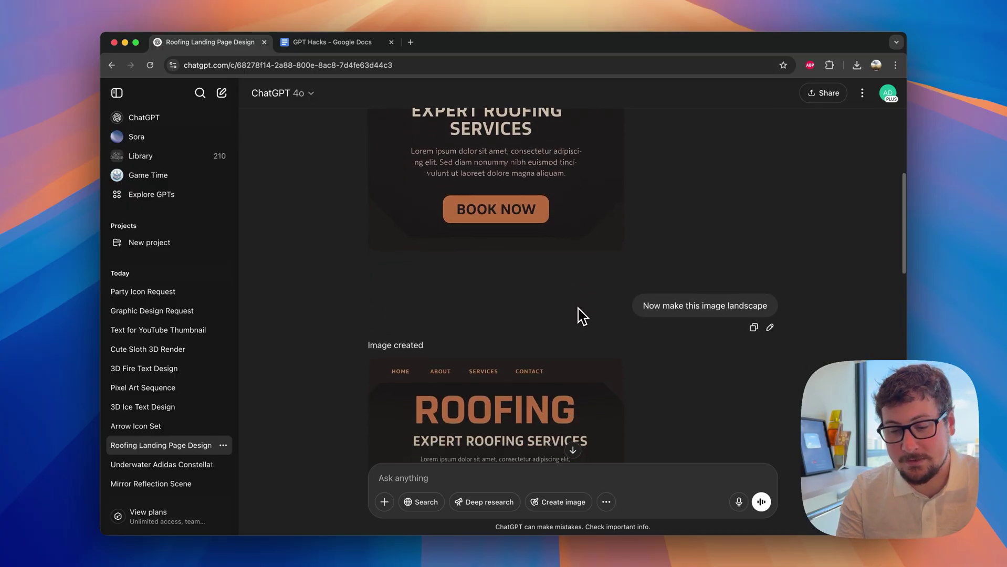
scroll(581, 315, "down", 3)
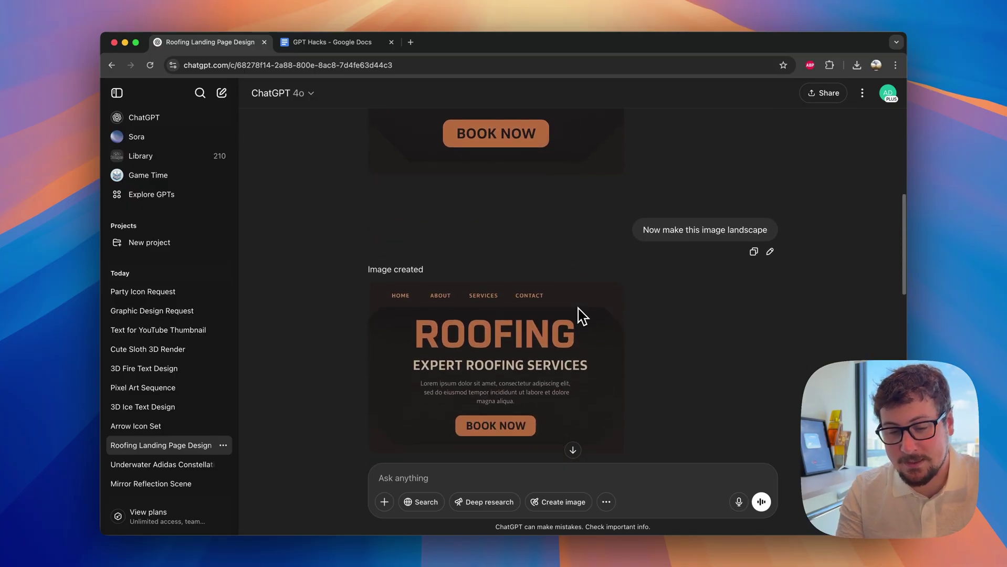
scroll(581, 315, "down", 2)
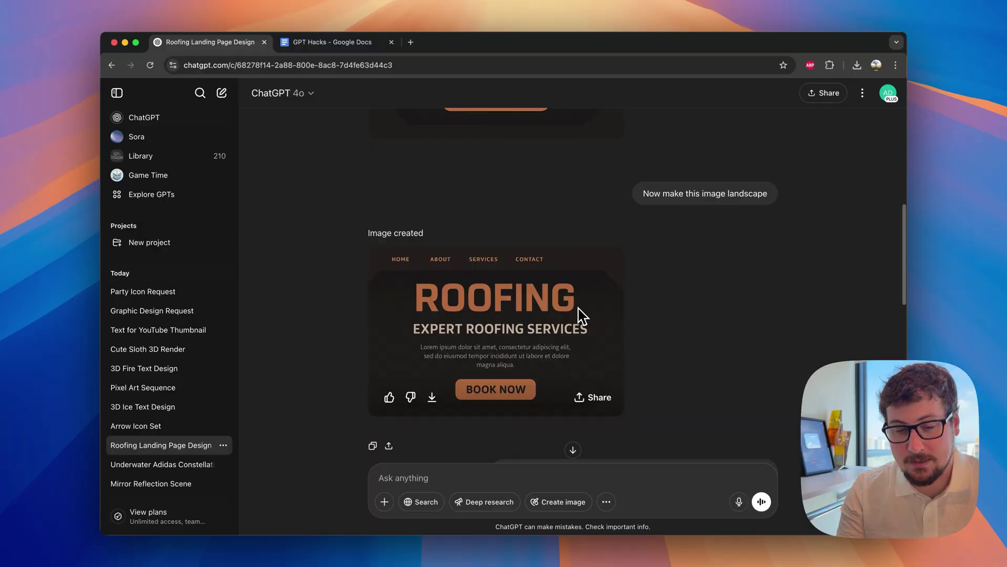
scroll(694, 362, "down", 1)
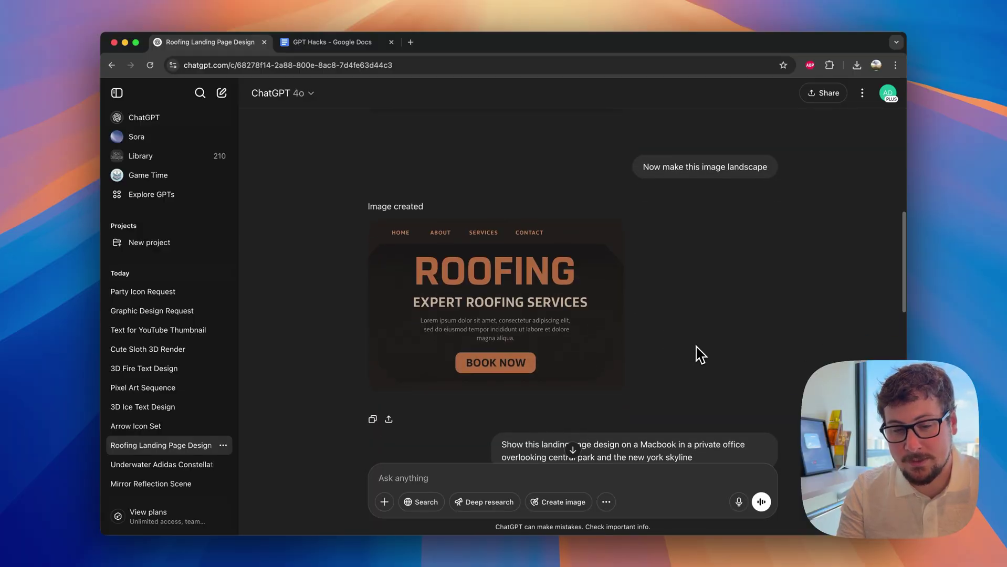
scroll(696, 362, "up", 1)
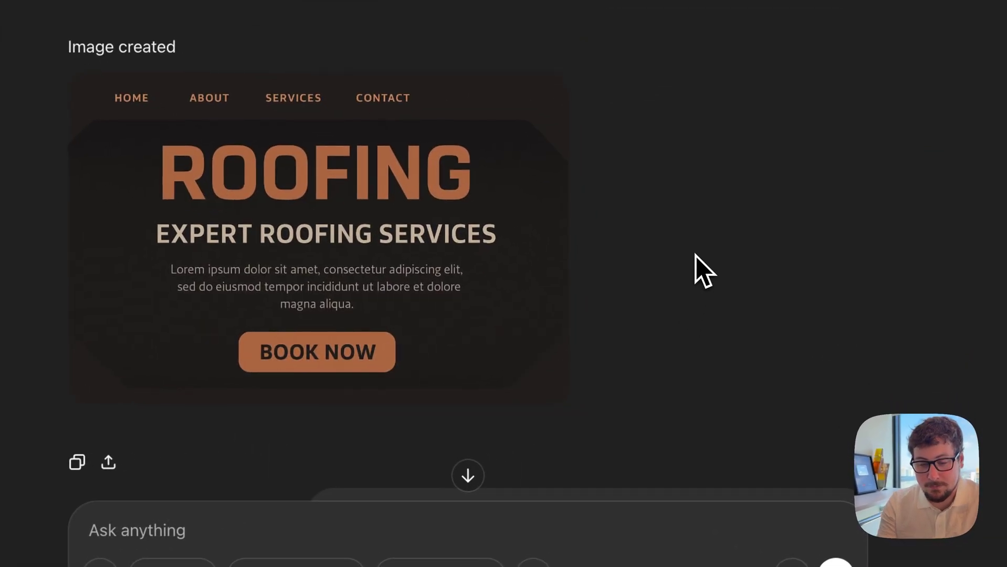
scroll(695, 256, "down", 8)
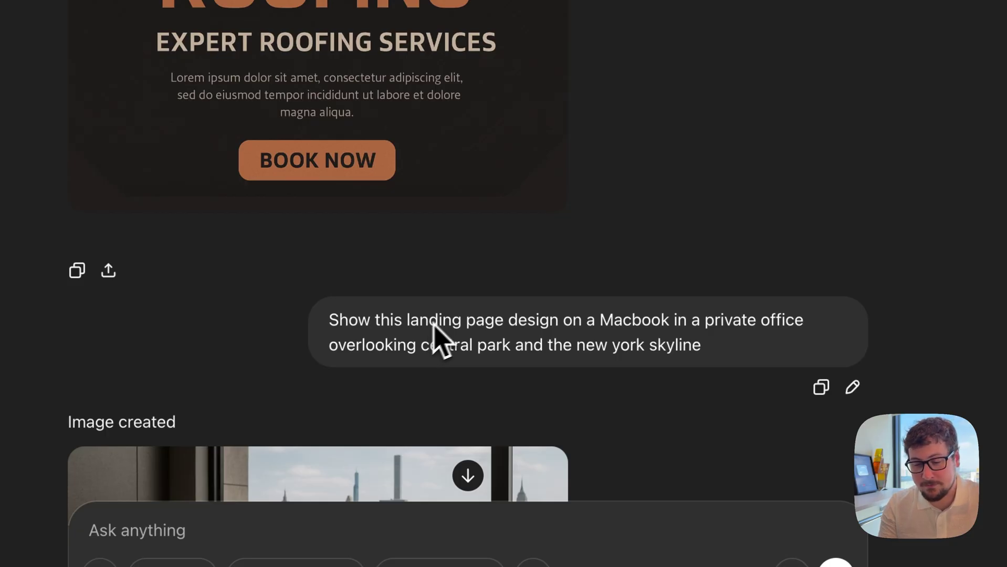
scroll(528, 294, "down", 10)
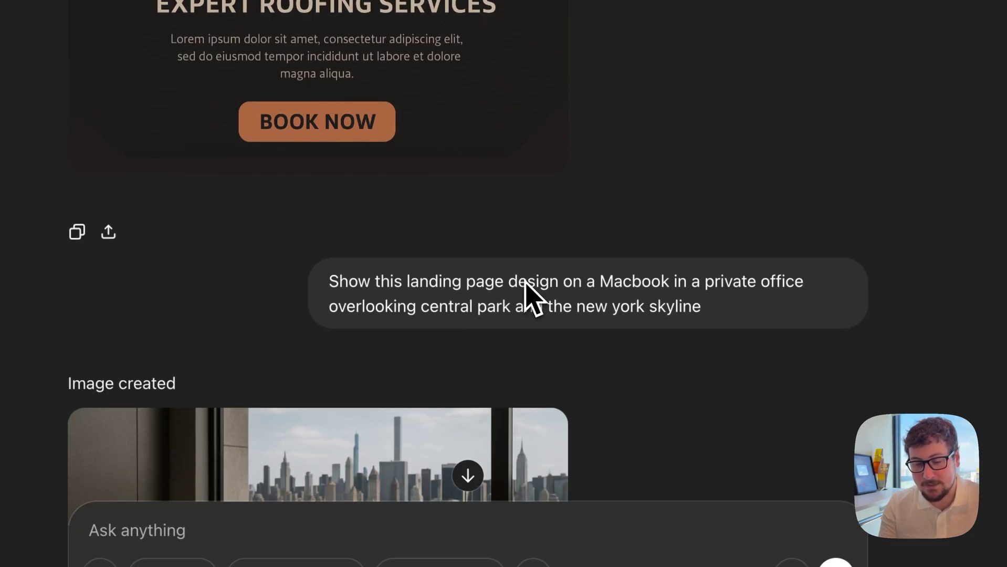
scroll(635, 315, "down", 2)
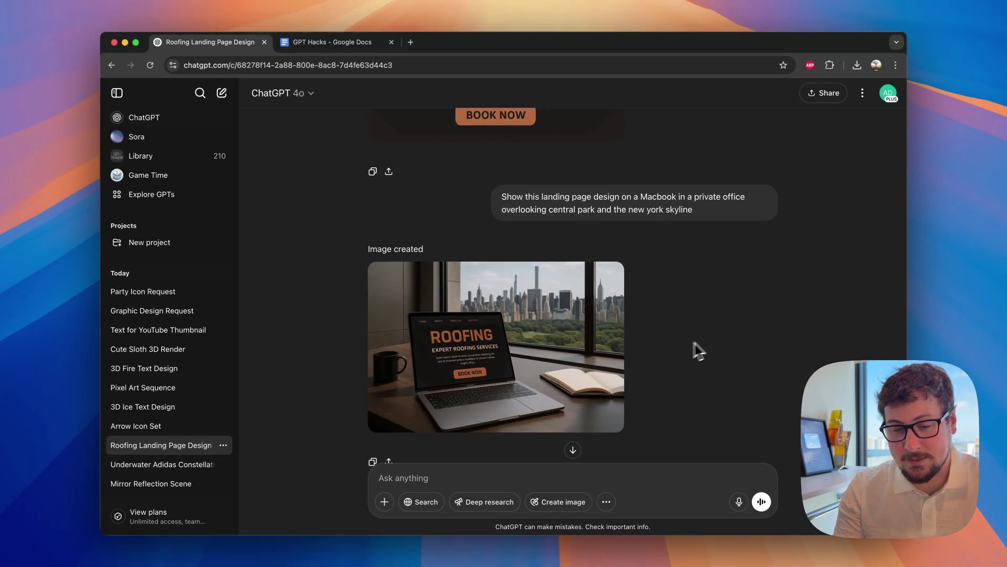
scroll(723, 352, "down", 1)
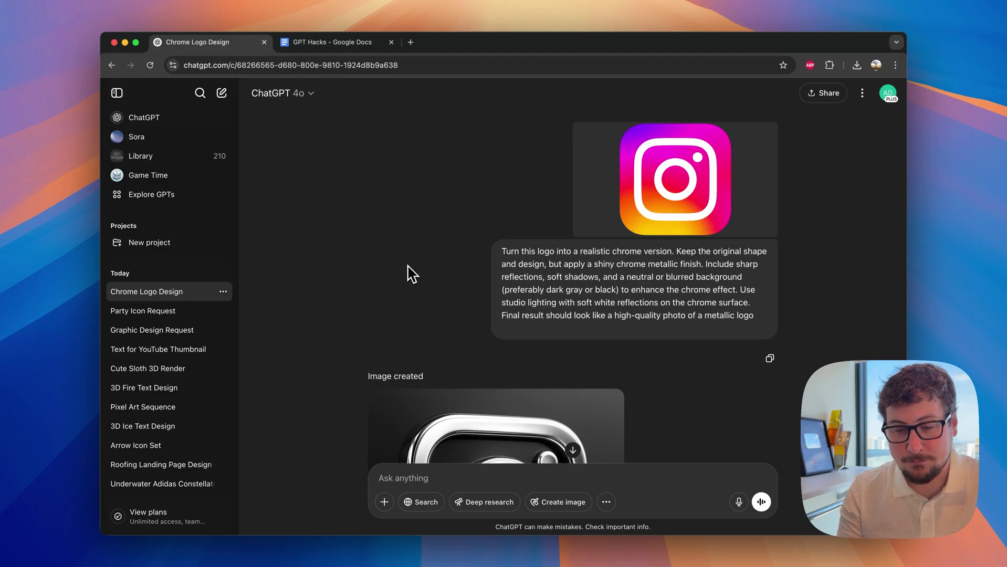
Scroll down past the chrome Instagram and TikTok logo renders
scroll(407, 272, "down", 5)
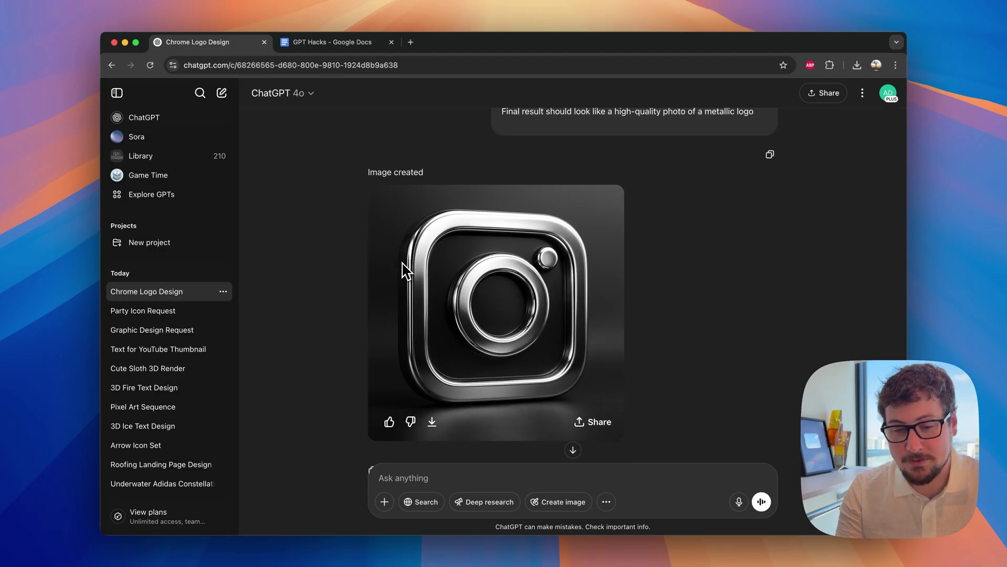
scroll(406, 271, "down", 5)
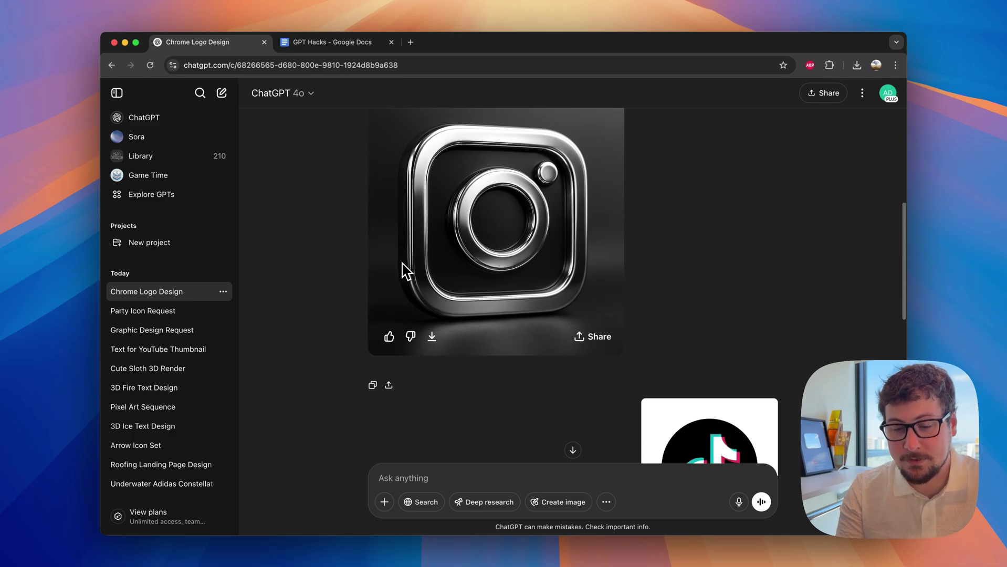
scroll(406, 272, "down", 5)
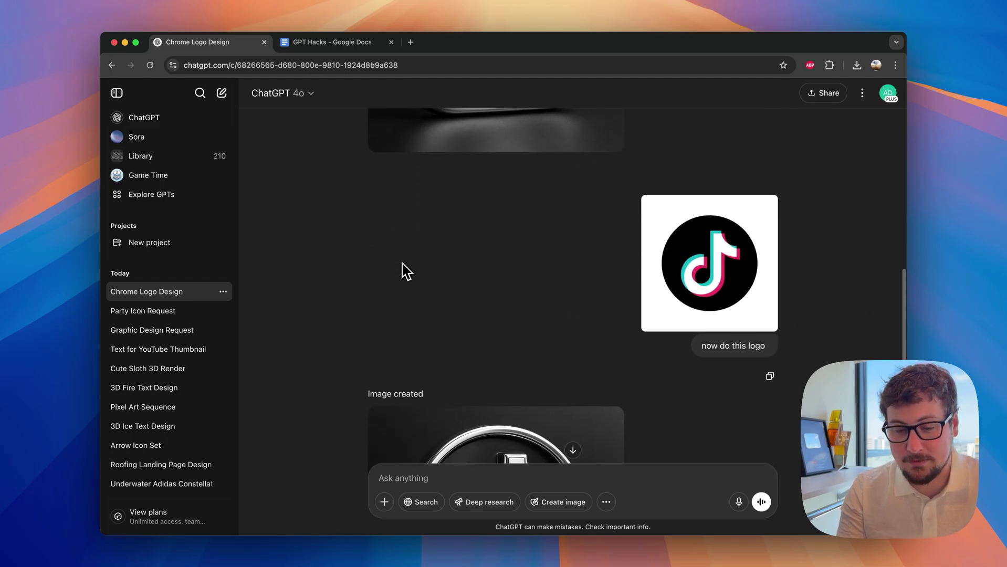
scroll(405, 272, "down", 4)
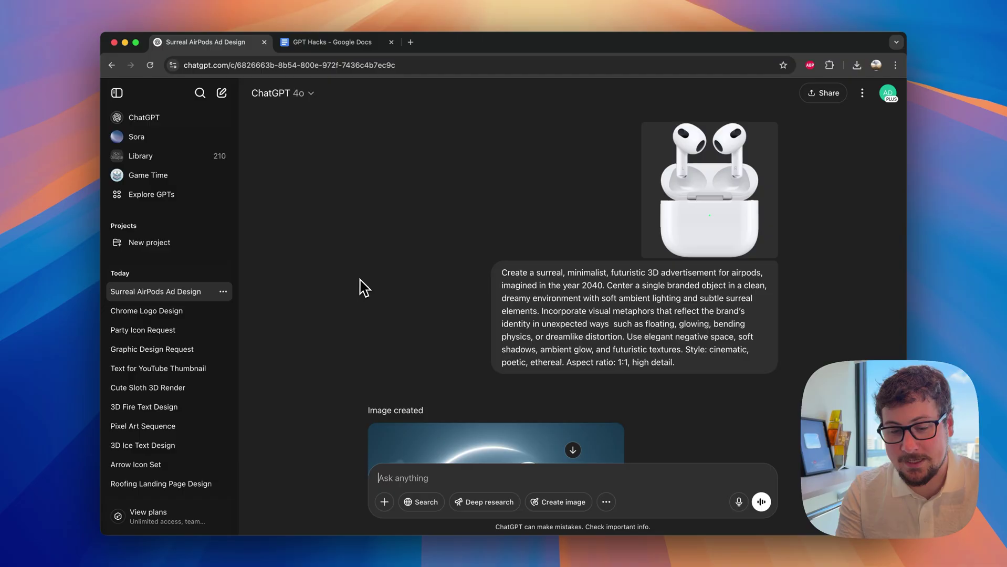
Scroll through the surreal AirPods ad down to the Ray-Ban Meta glasses image
scroll(367, 291, "down", 4)
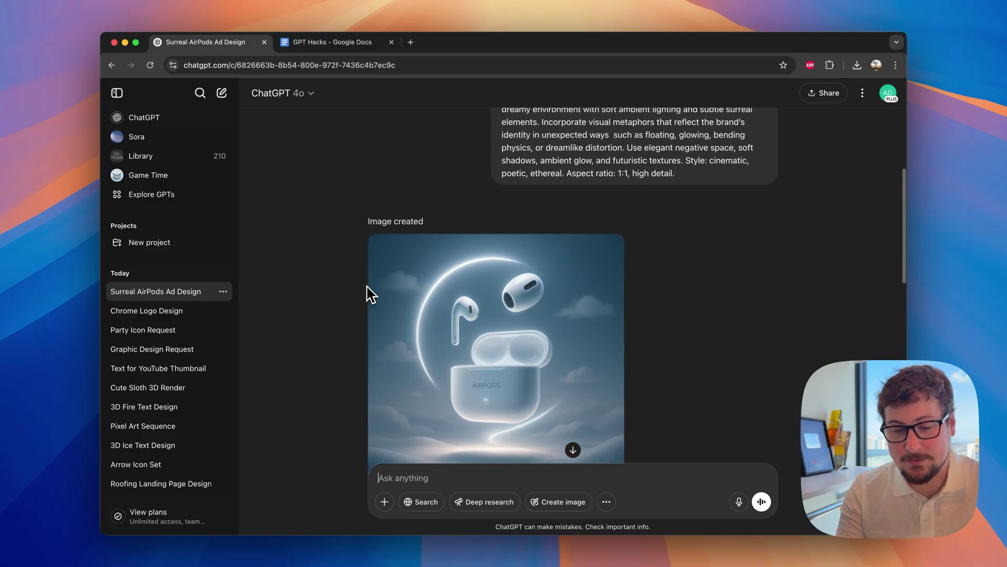
scroll(367, 293, "down", 1)
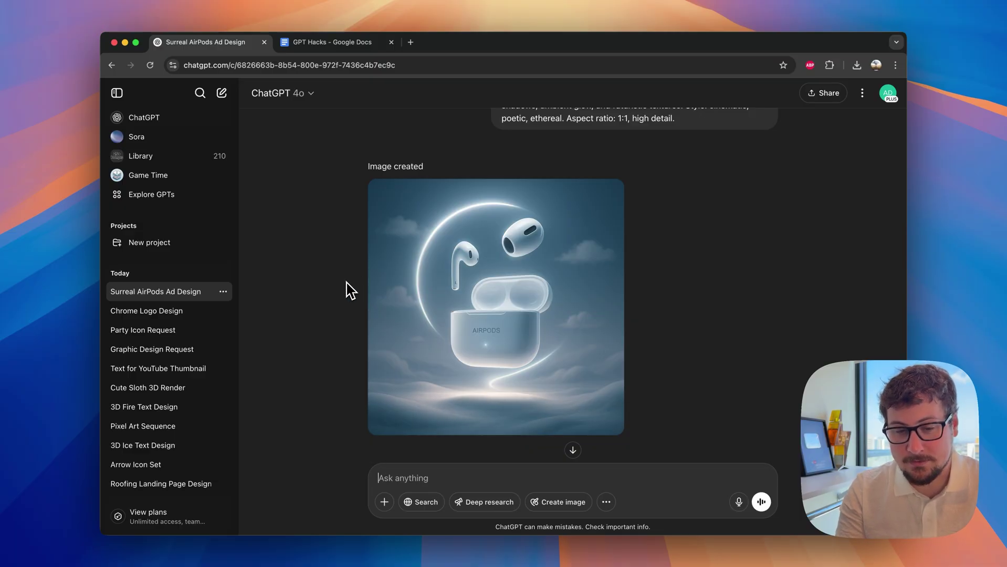
mouse_move(416, 270)
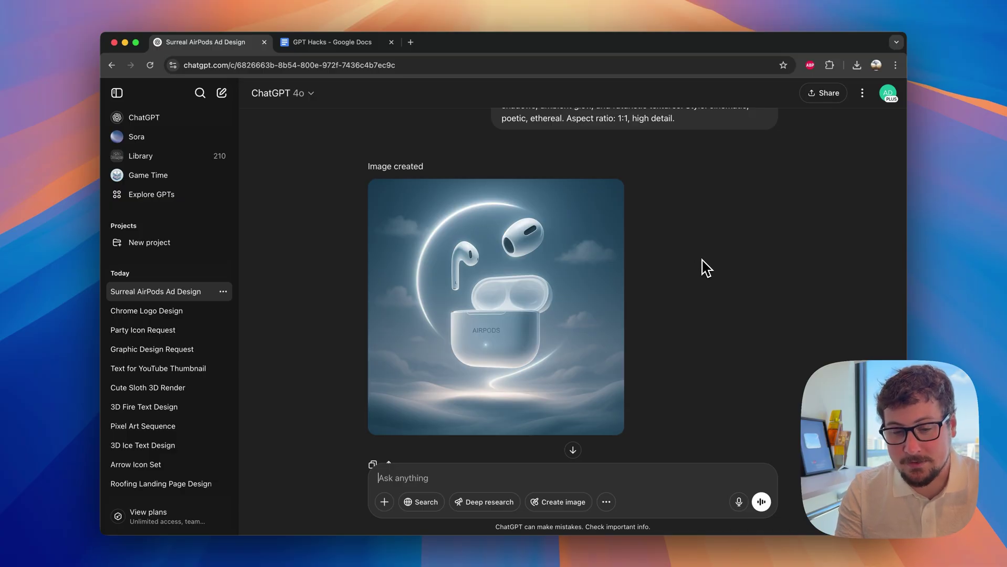
scroll(706, 268, "down", 1)
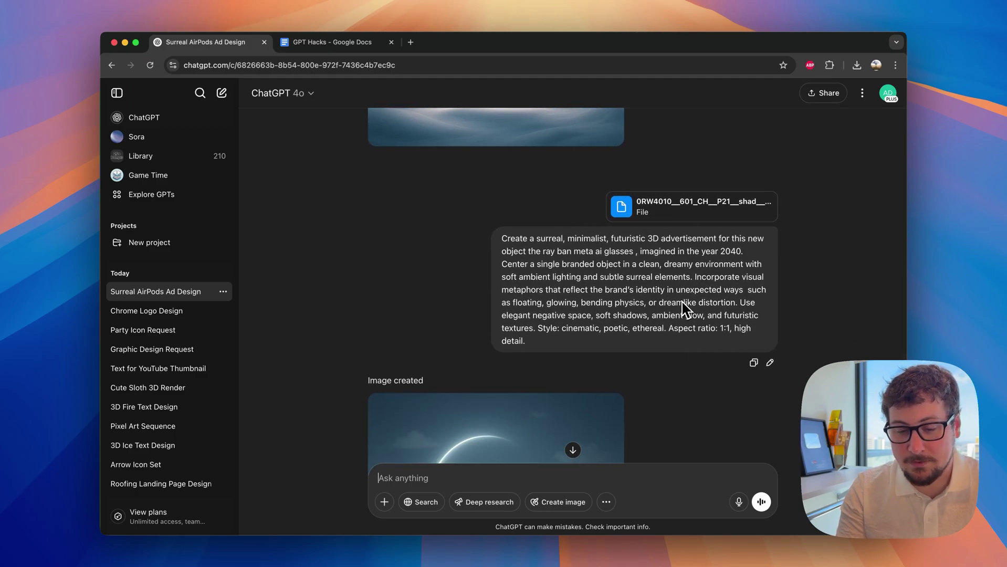
scroll(686, 315, "down", 2)
scroll(685, 310, "down", 6)
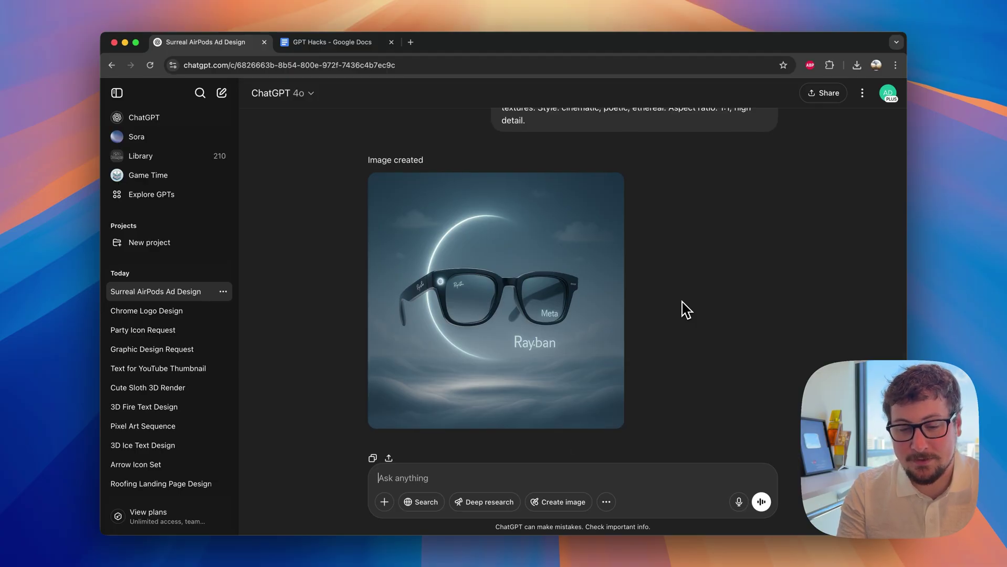
scroll(686, 310, "down", 1)
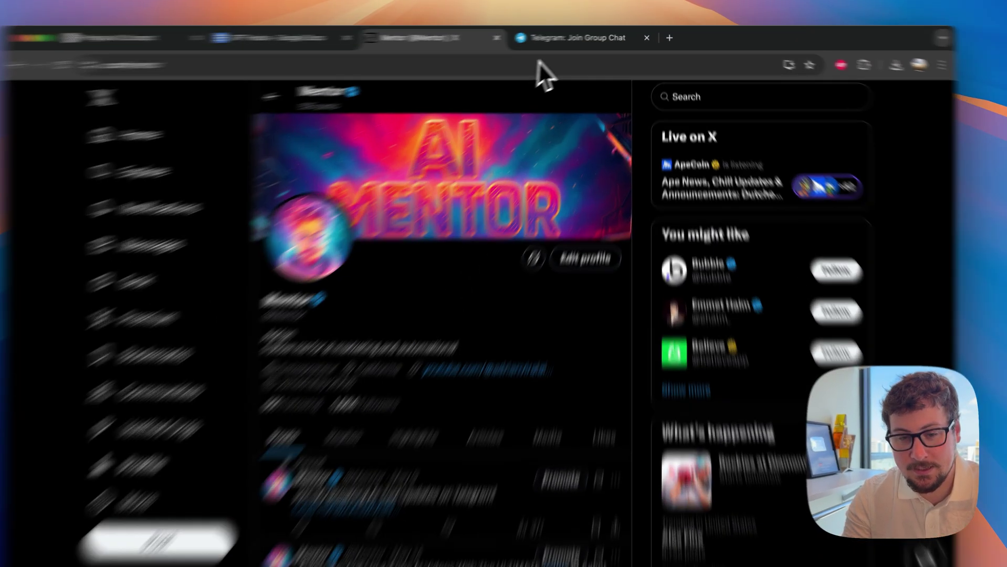
Show the pinned post's Telegram channel page, then switch to the Pringles Ad Concept chat
left_click(577, 35)
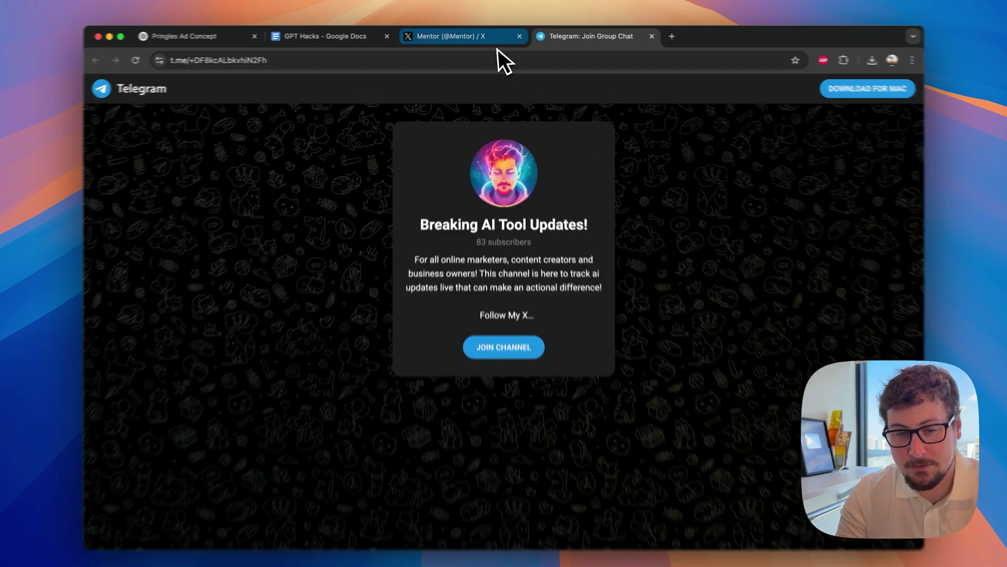
left_click(497, 47)
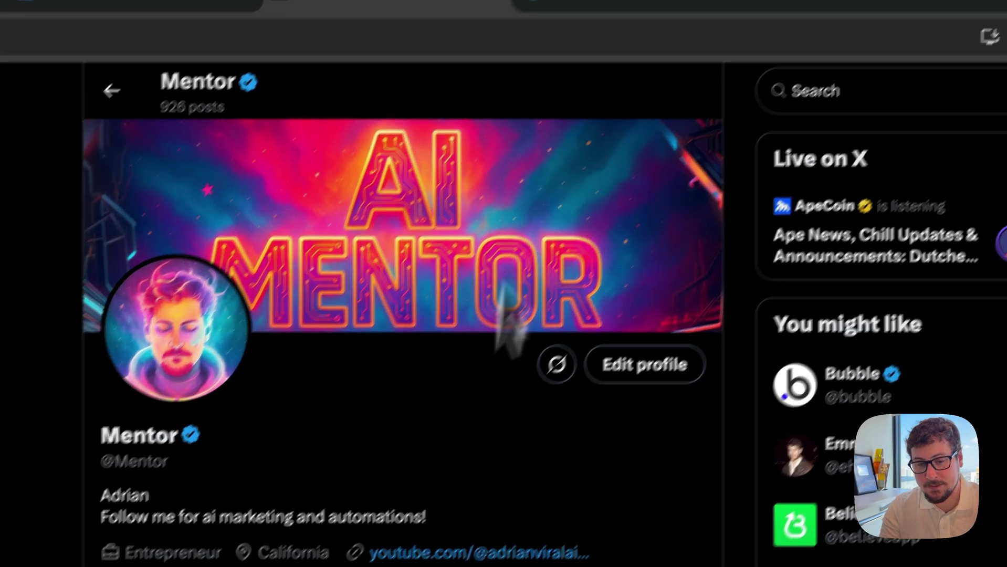
left_click(533, 49)
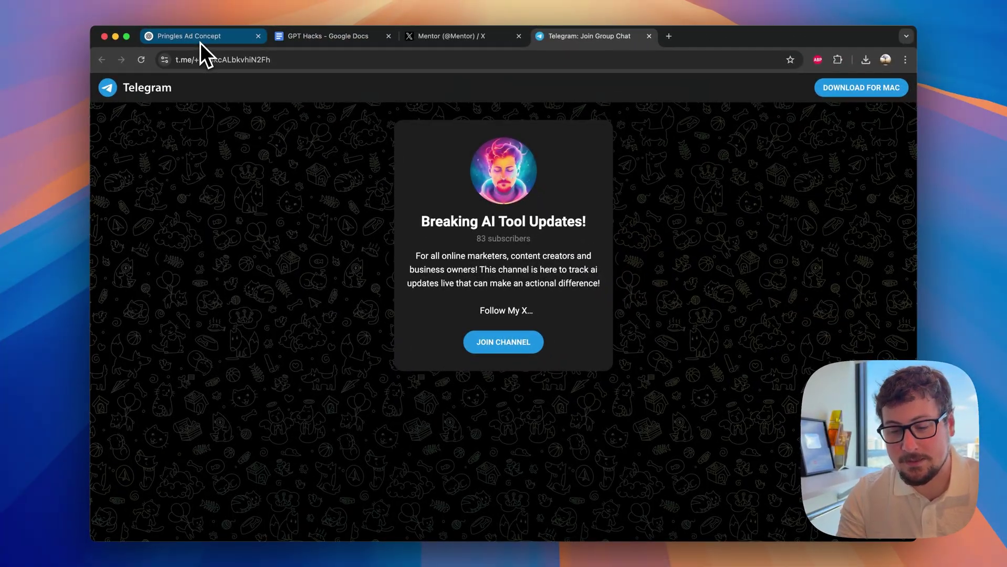
left_click(200, 42)
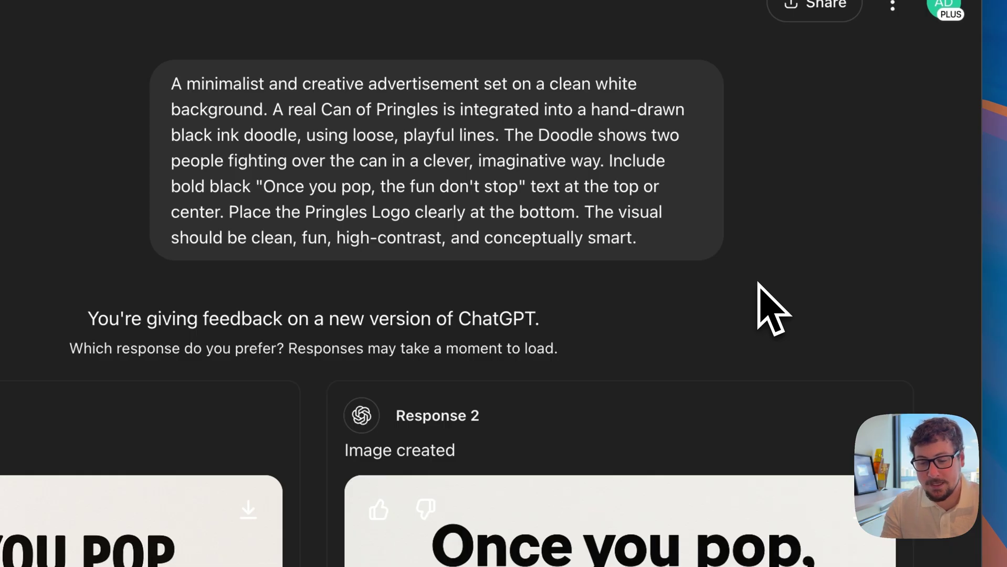
Scroll through the Pringles Ad Concept chat to its doodle-ad prompt
scroll(758, 282, "down", 1)
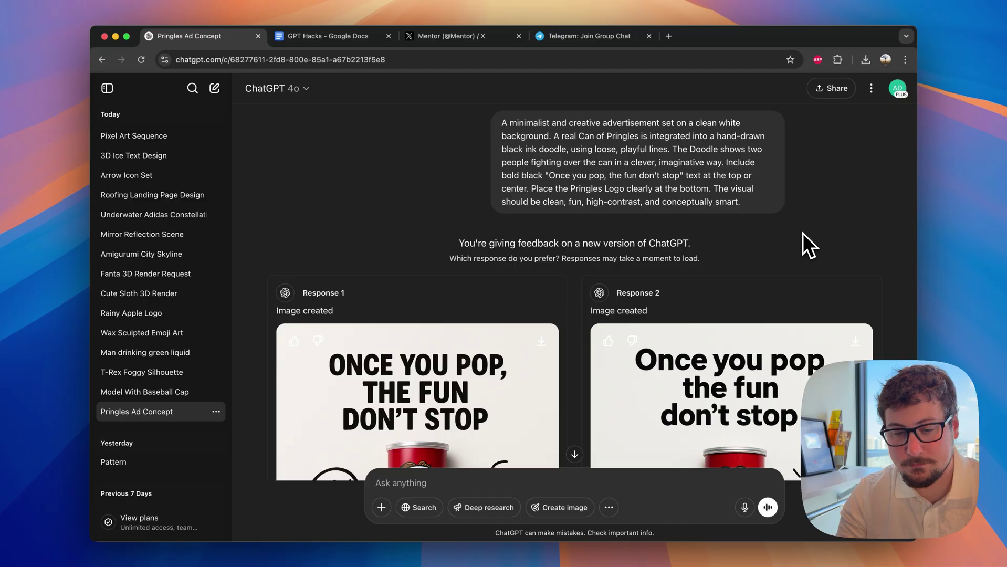
scroll(802, 233, "down", 5)
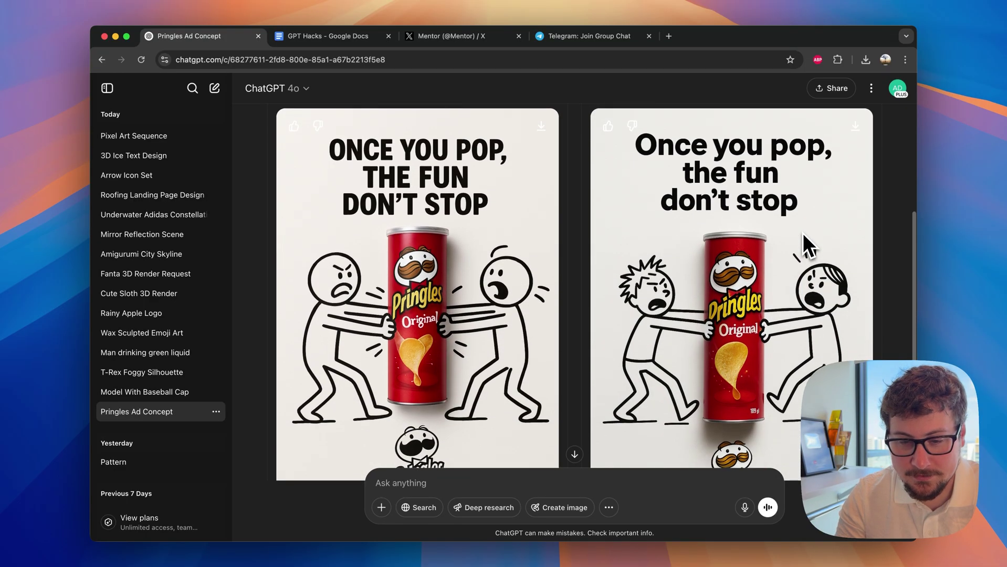
scroll(802, 234, "down", 1)
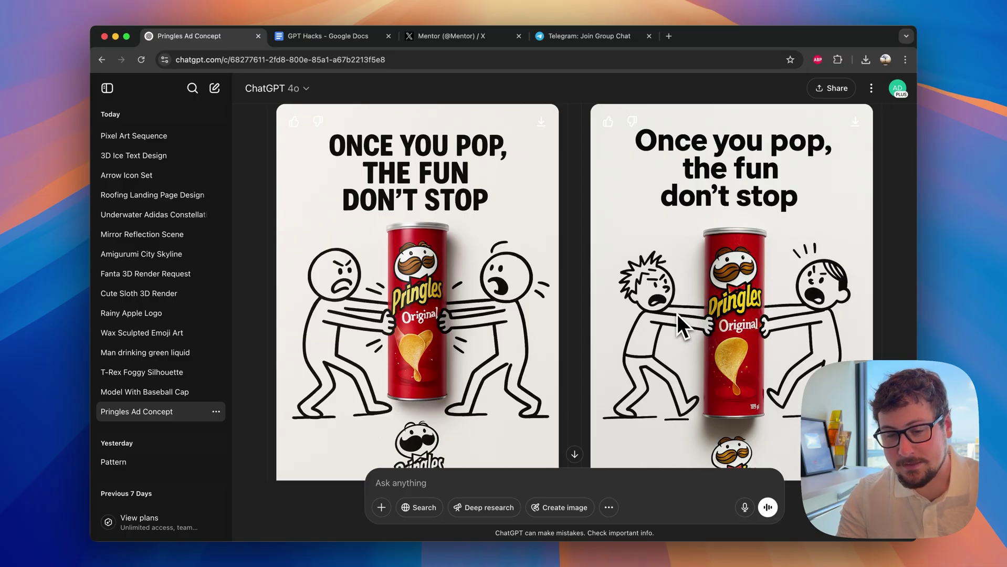
scroll(677, 314, "down", 1)
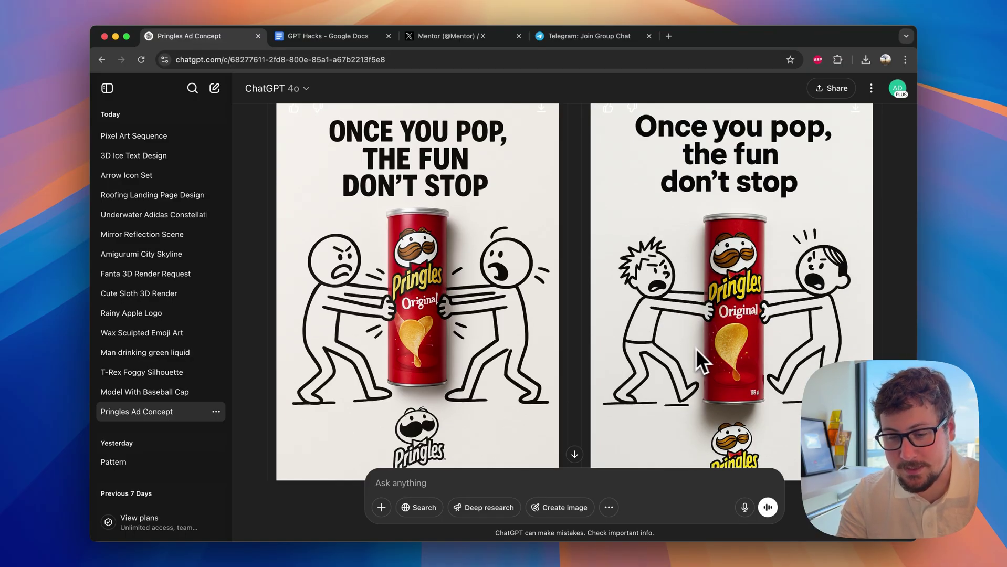
scroll(736, 357, "down", 1)
scroll(736, 363, "down", 1)
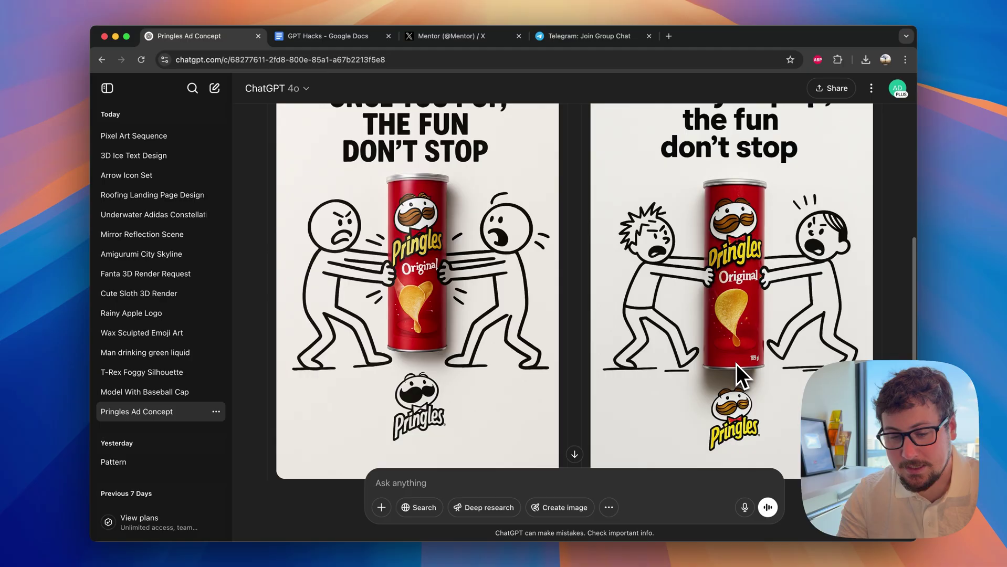
scroll(692, 392, "up", 10)
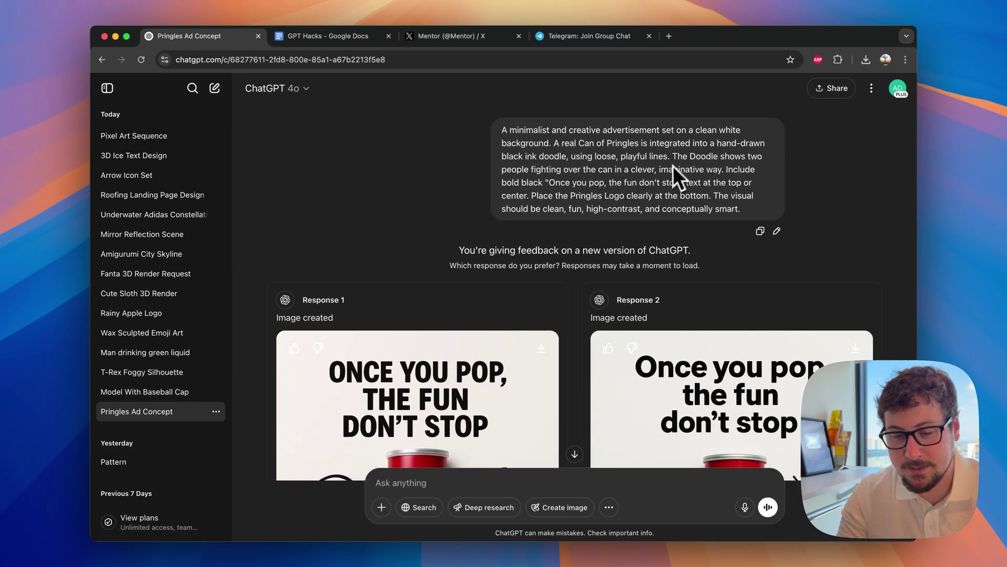
scroll(667, 173, "down", 1)
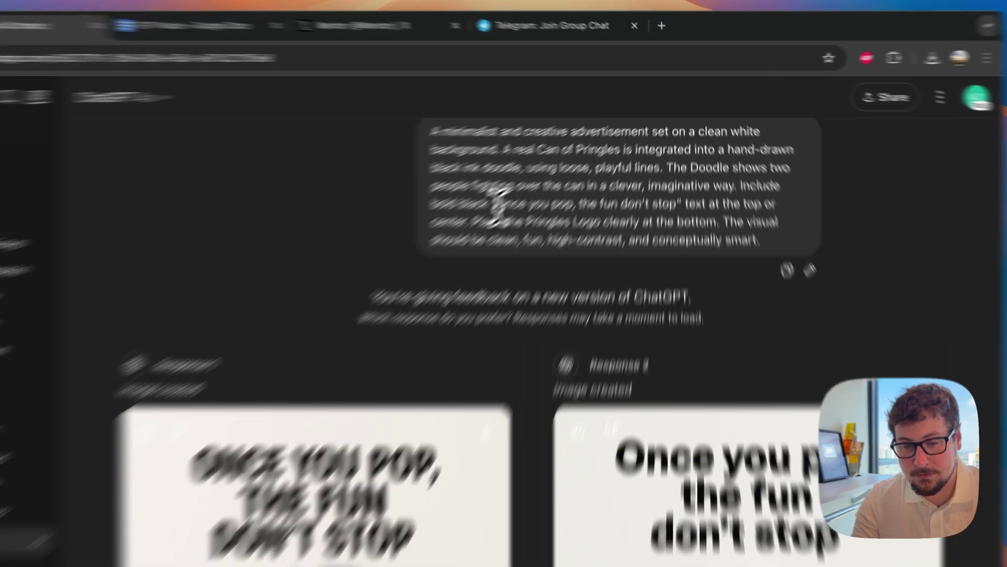
Highlight the ad's slogan in the prompt, then scroll down to Response 1 and Response 2
left_click_drag(548, 165, 681, 167)
scroll(656, 294, "down", 5)
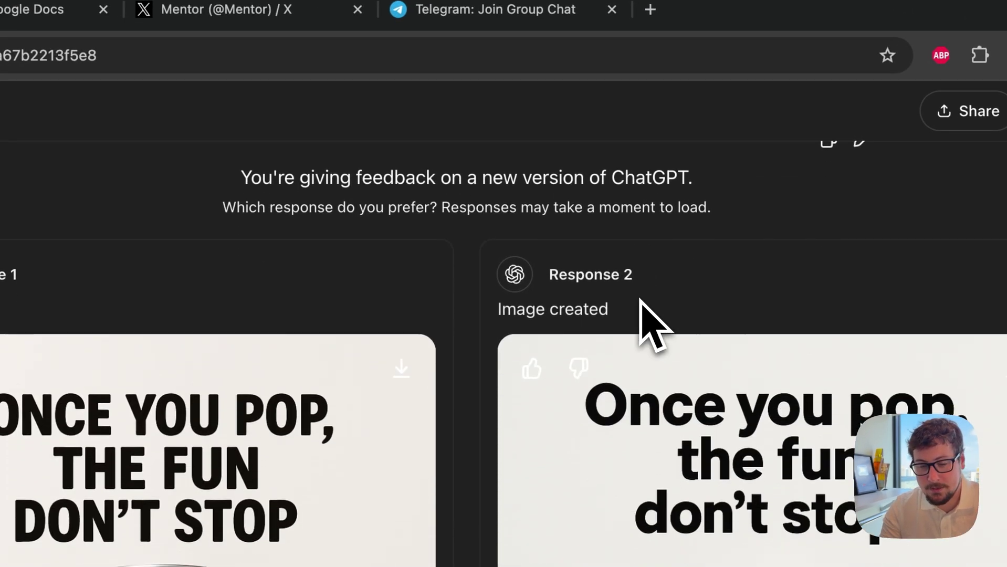
scroll(641, 302, "down", 2)
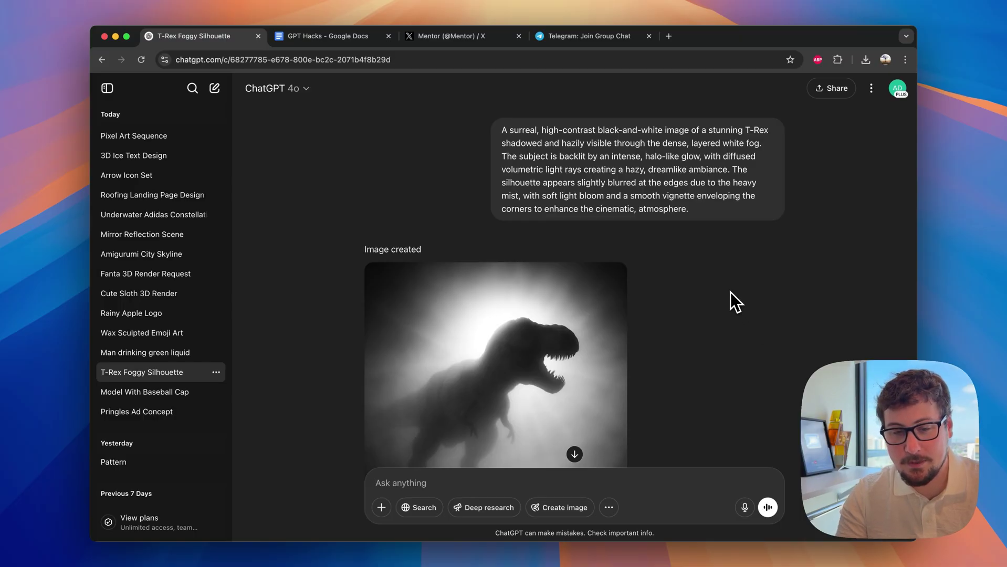
Highlight 'T-Rex' in the prompt and scroll down to the foggy wolf silhouette
double_click(759, 130)
left_click(825, 162)
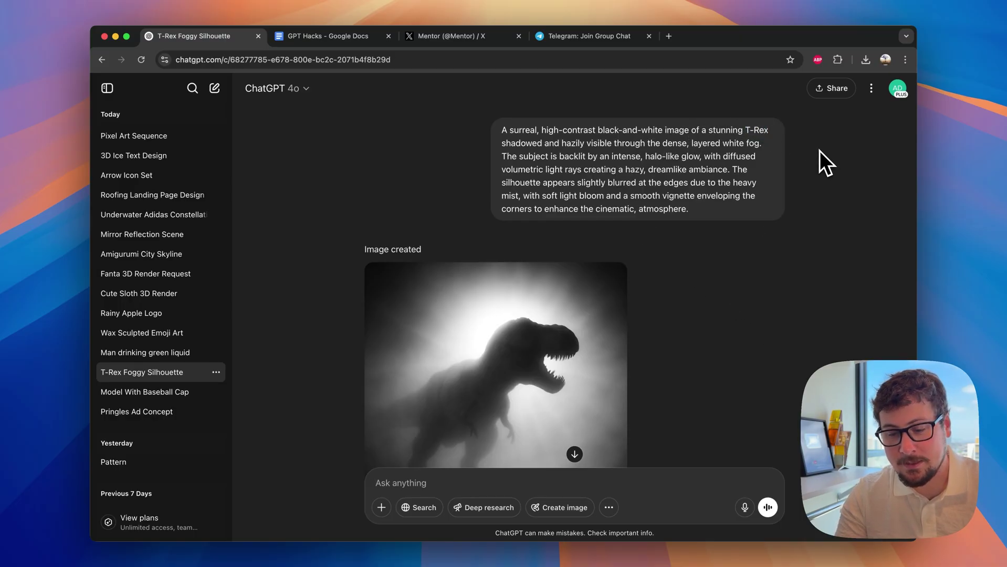
scroll(760, 303, "down", 3)
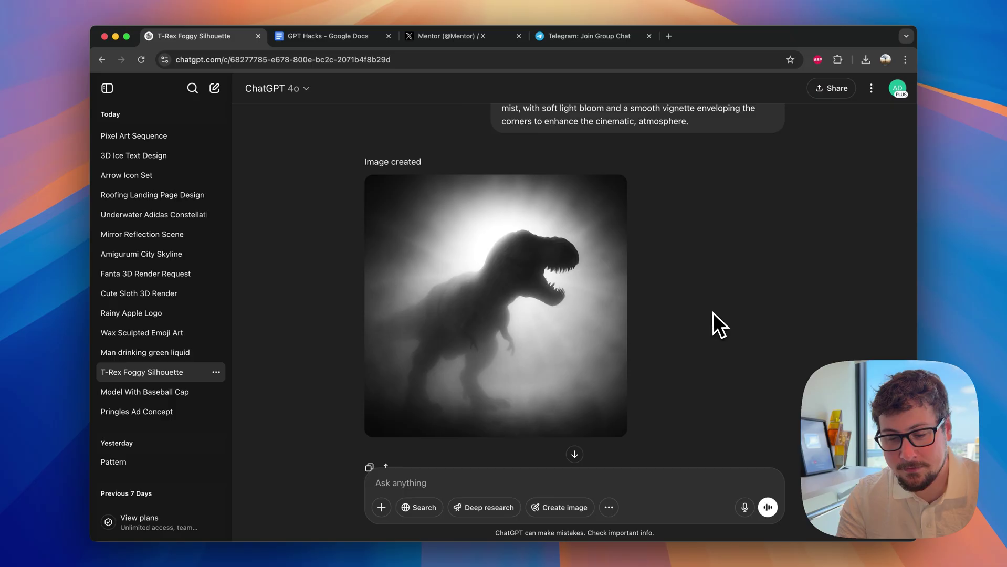
scroll(712, 313, "down", 5)
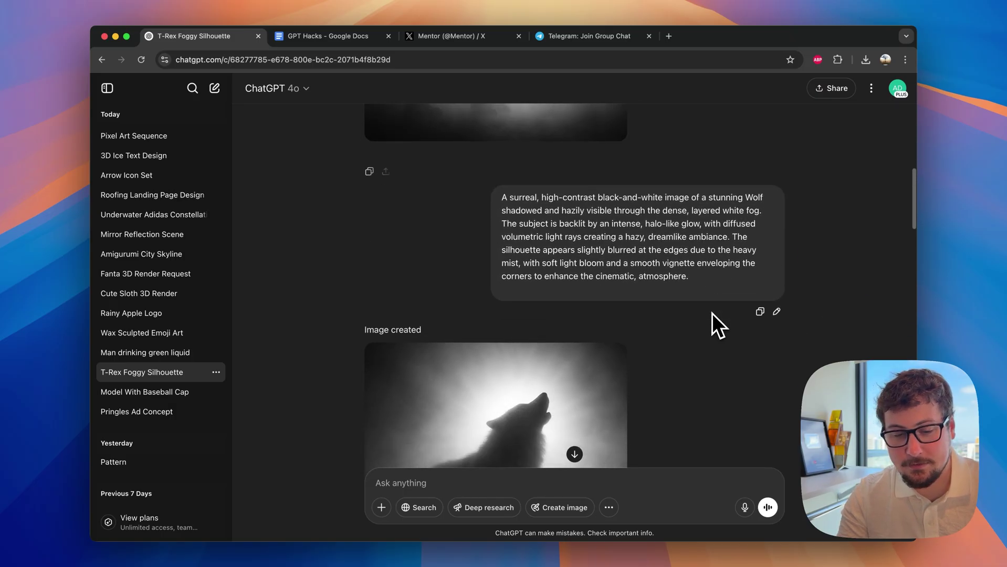
scroll(713, 313, "down", 4)
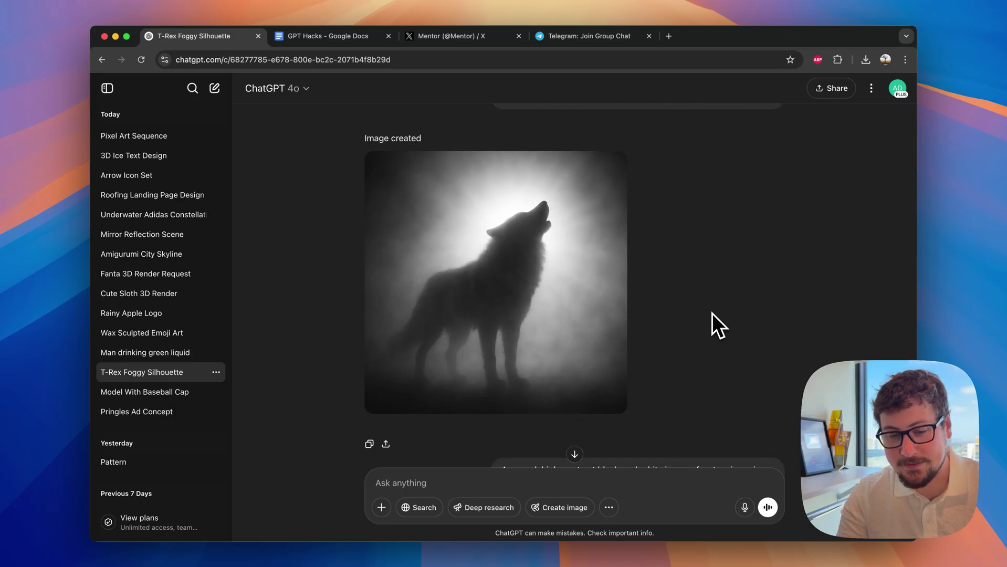
scroll(712, 313, "down", 5)
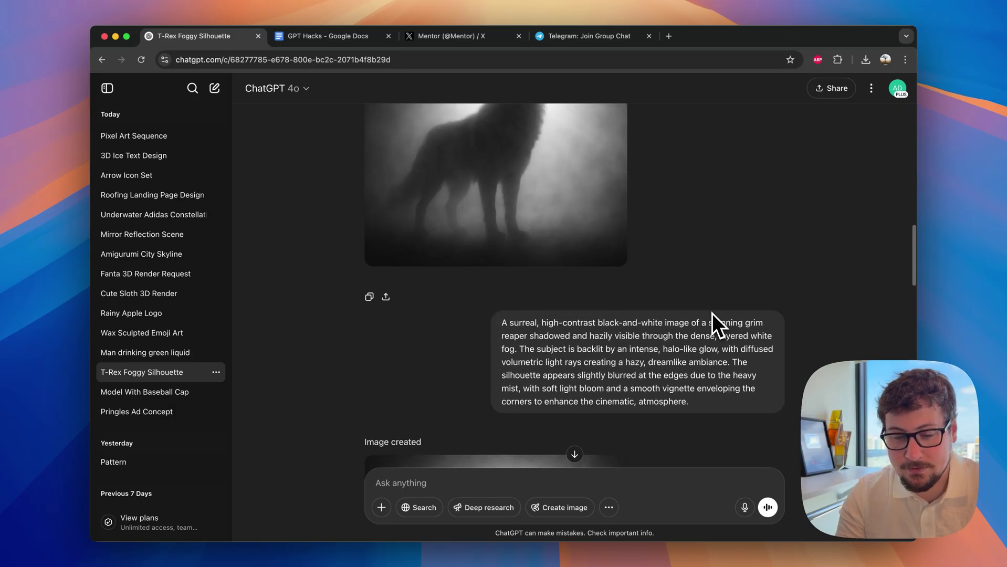
scroll(712, 313, "down", 3)
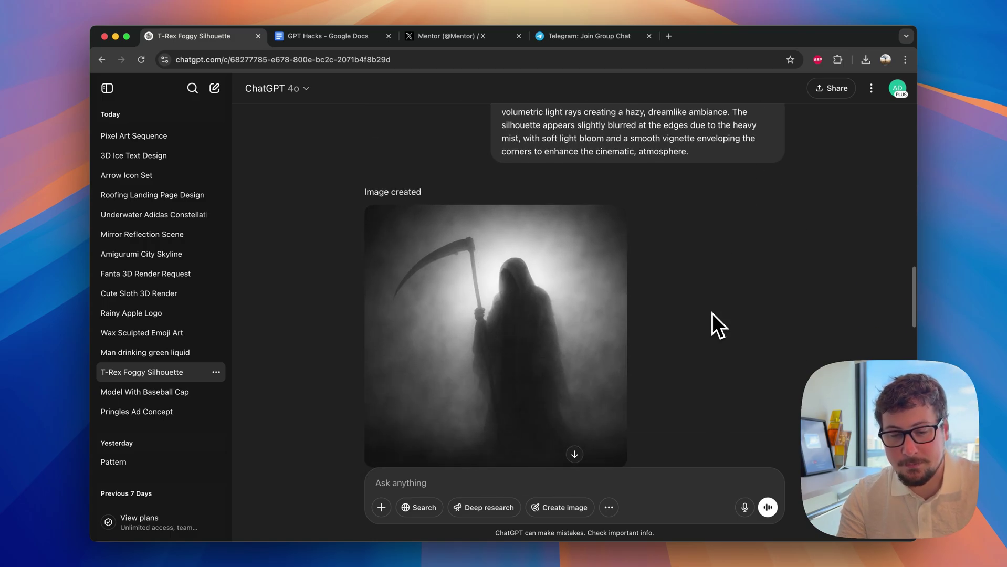
scroll(712, 313, "down", 1)
Scroll on through the grim reaper to the front-facing shark with teeth out
scroll(706, 321, "down", 2)
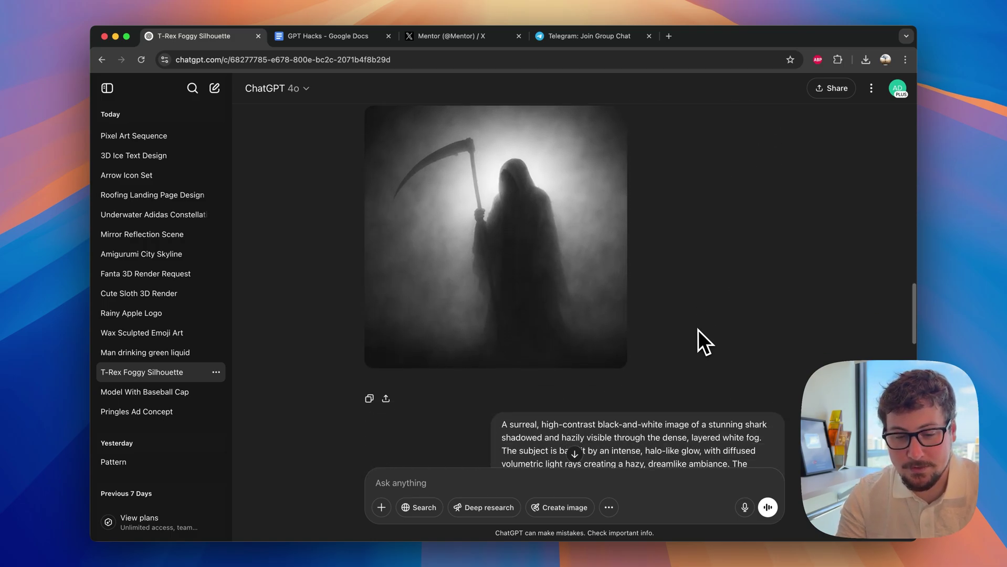
scroll(697, 330, "down", 6)
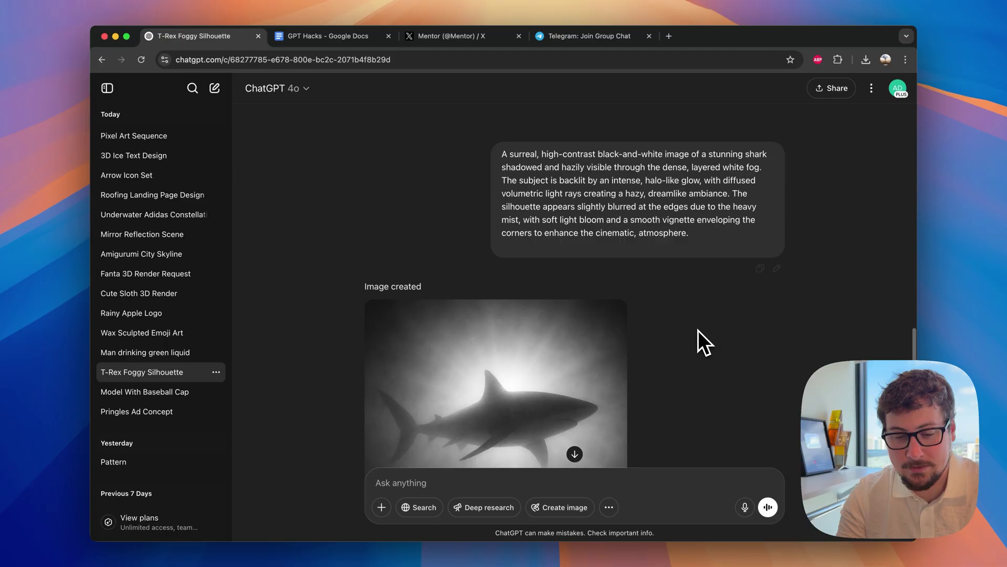
scroll(698, 330, "down", 1)
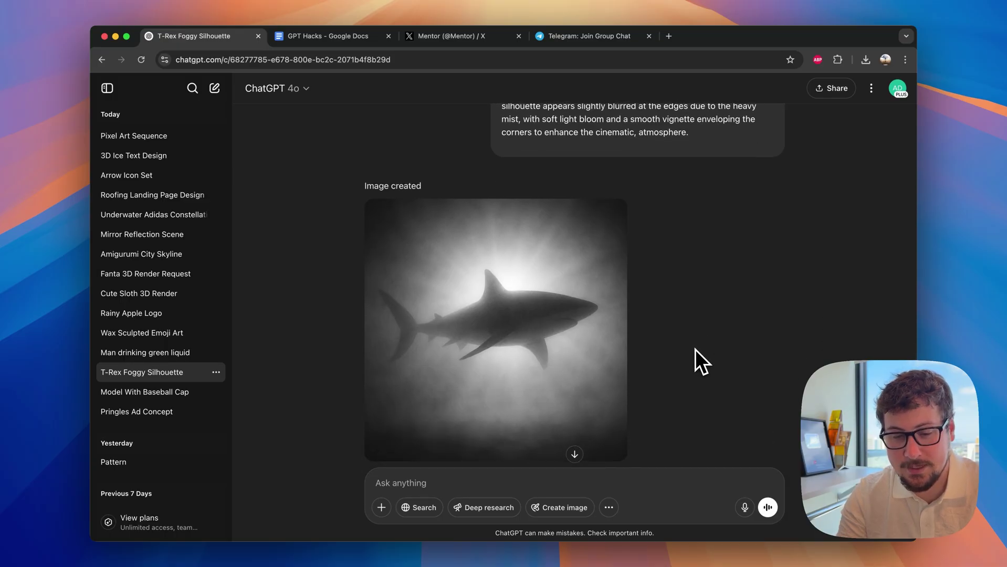
scroll(695, 350, "down", 1)
scroll(696, 350, "down", 2)
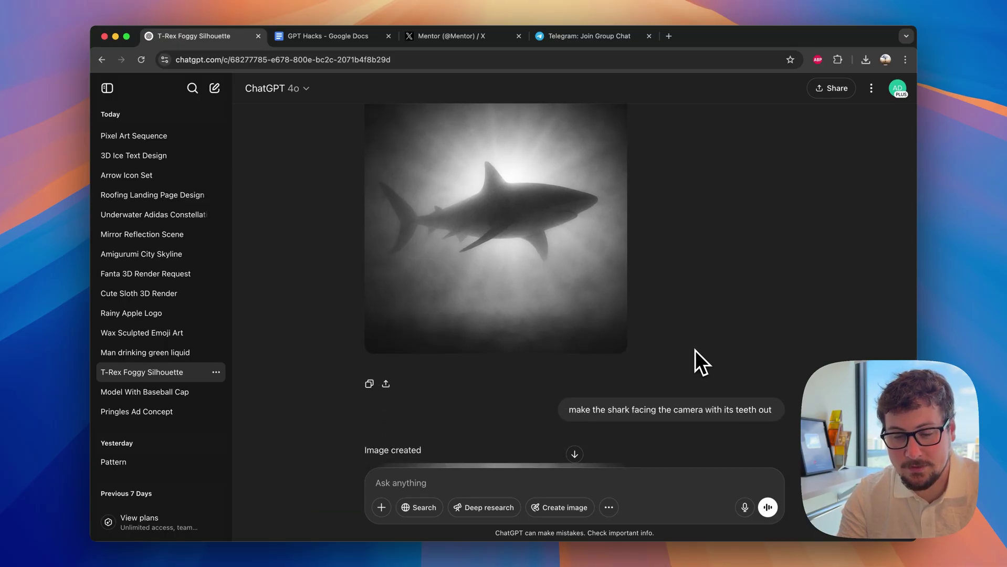
scroll(695, 350, "down", 1)
scroll(695, 350, "down", 3)
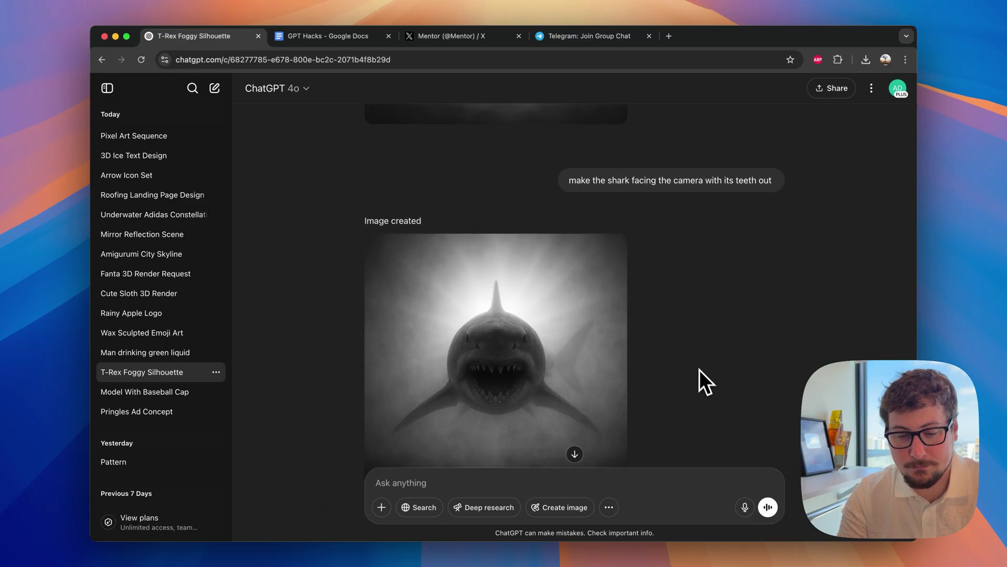
scroll(699, 370, "down", 1)
scroll(701, 376, "down", 1)
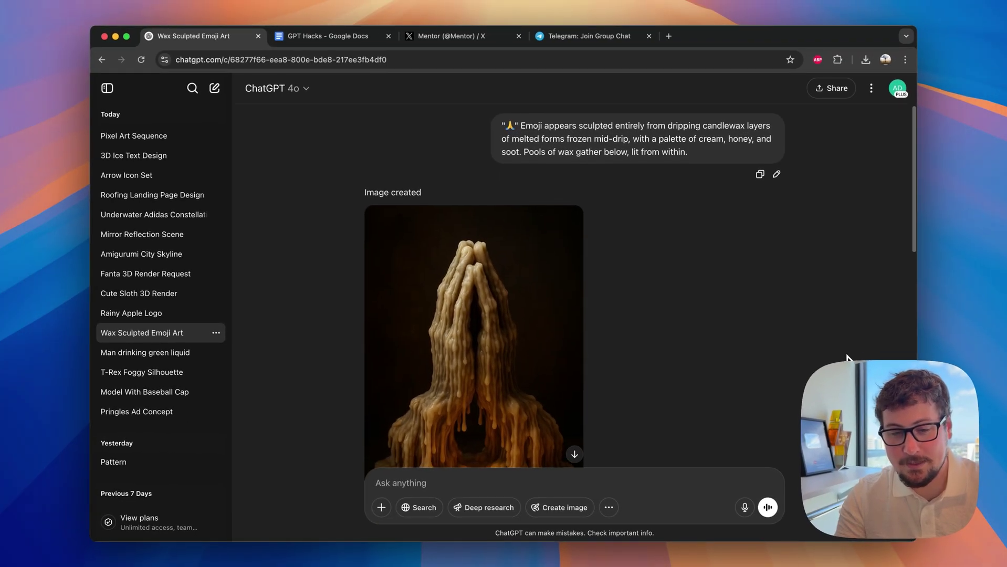
Scroll past the wax praying-hands and thumbs-up emojis, then open Rainy Apple Logo
scroll(846, 357, "down", 2)
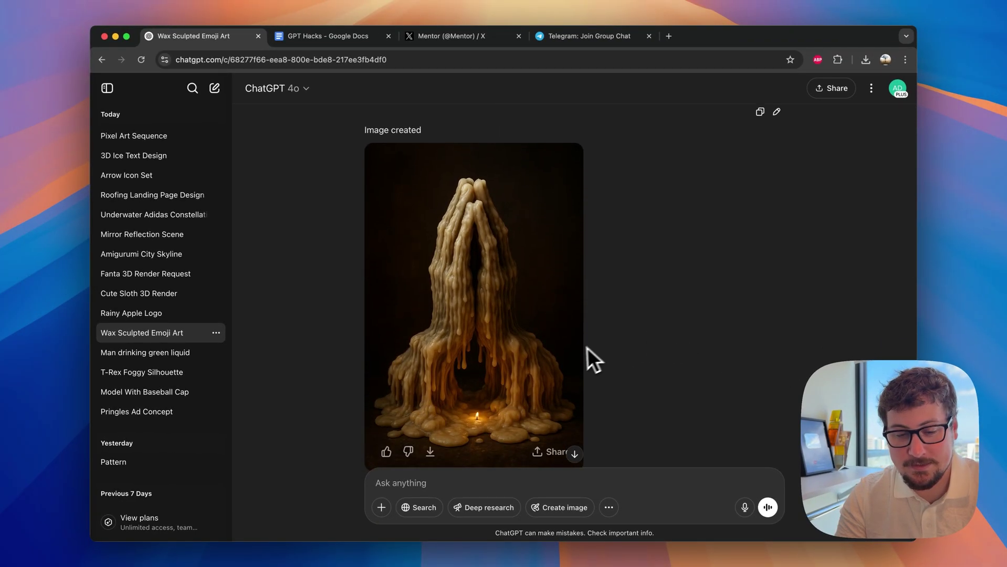
scroll(645, 338, "down", 1)
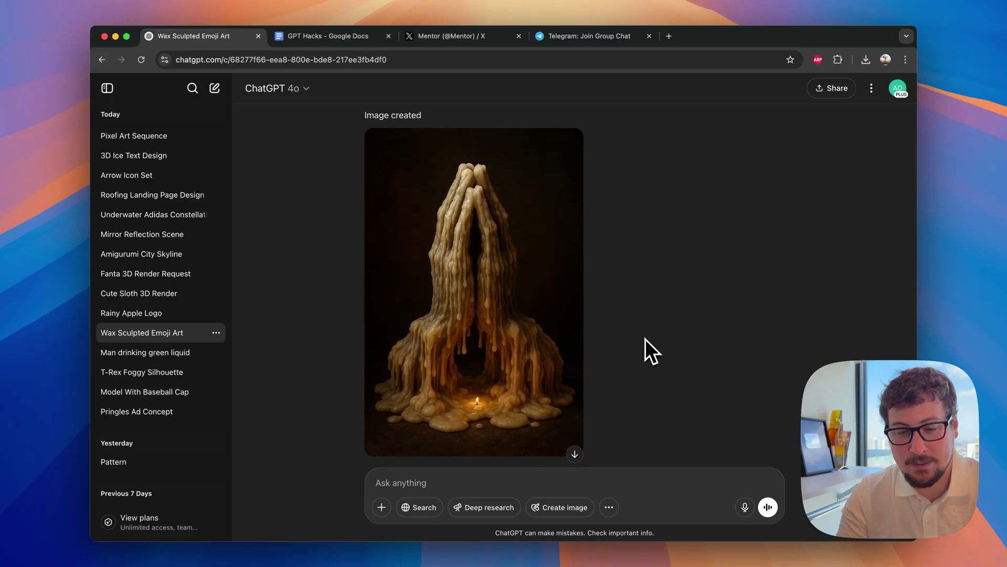
scroll(645, 338, "down", 4)
scroll(645, 338, "down", 7)
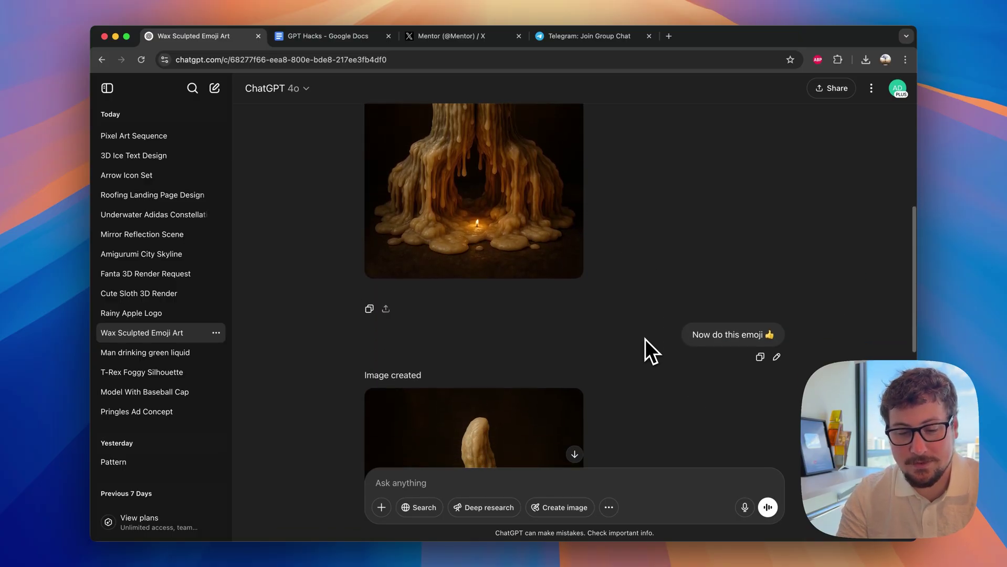
scroll(645, 339, "down", 3)
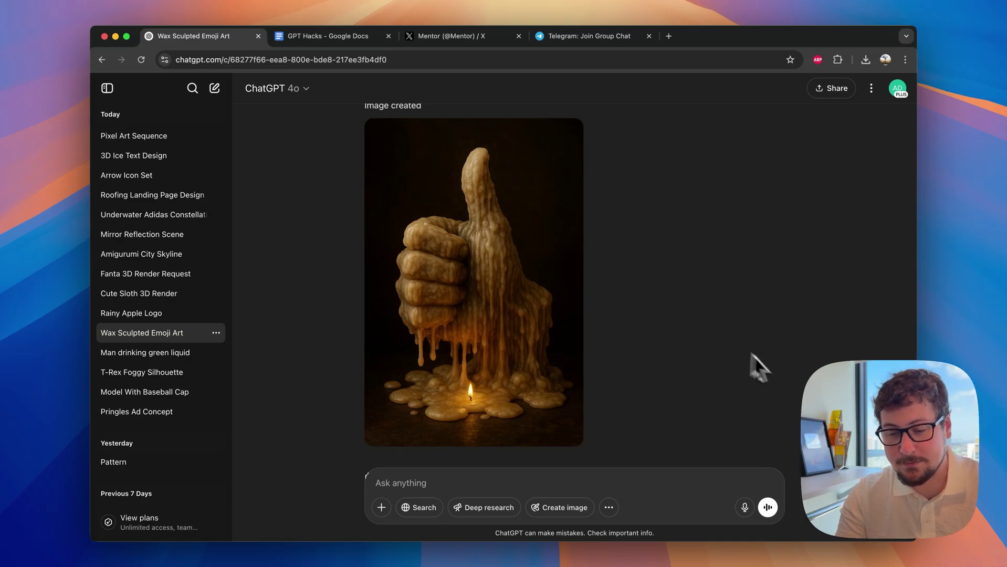
left_click(131, 313)
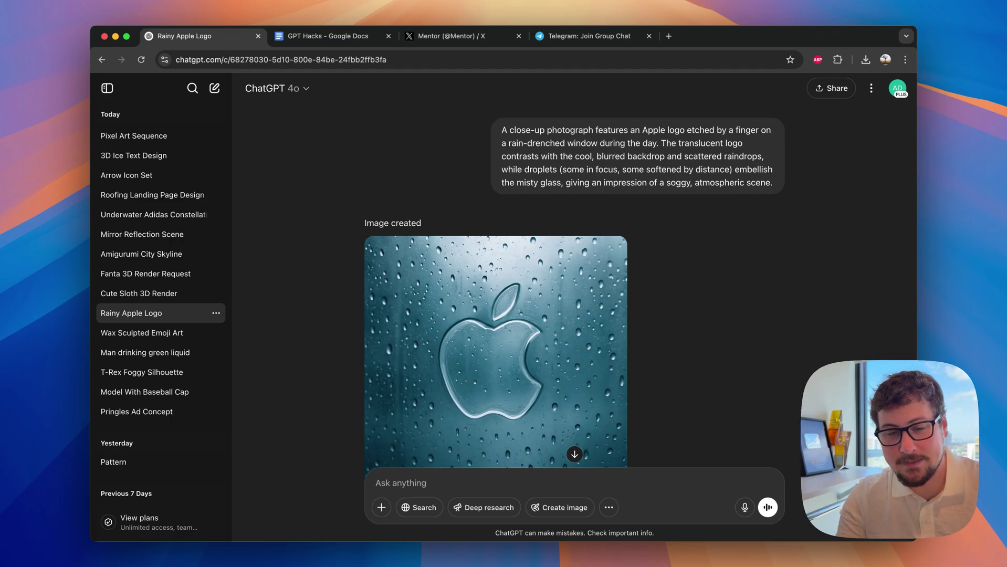
Scroll down to the rain-covered Microsoft logo, then switch to Cute Sloth 3D Render
scroll(794, 356, "down", 1)
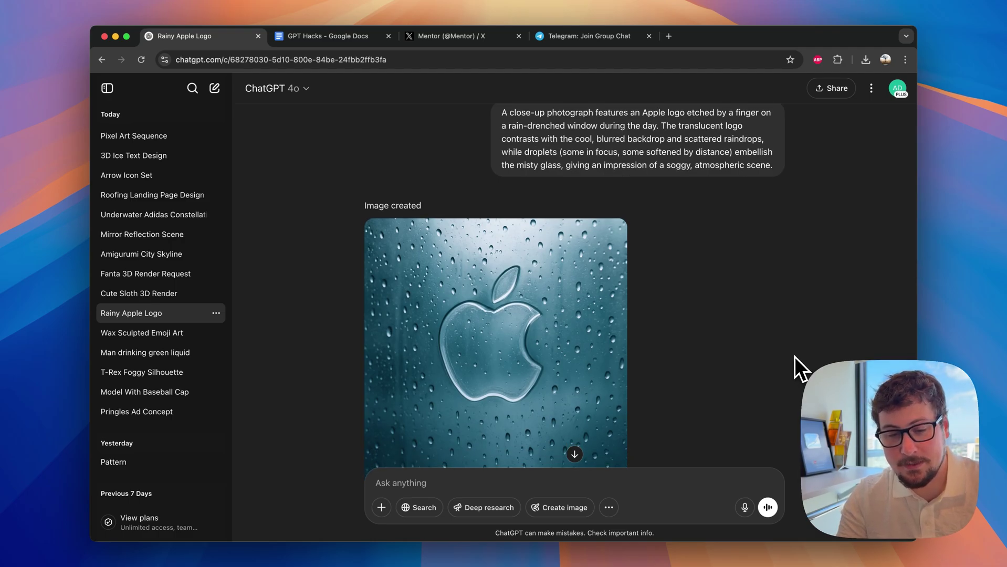
scroll(794, 356, "down", 1)
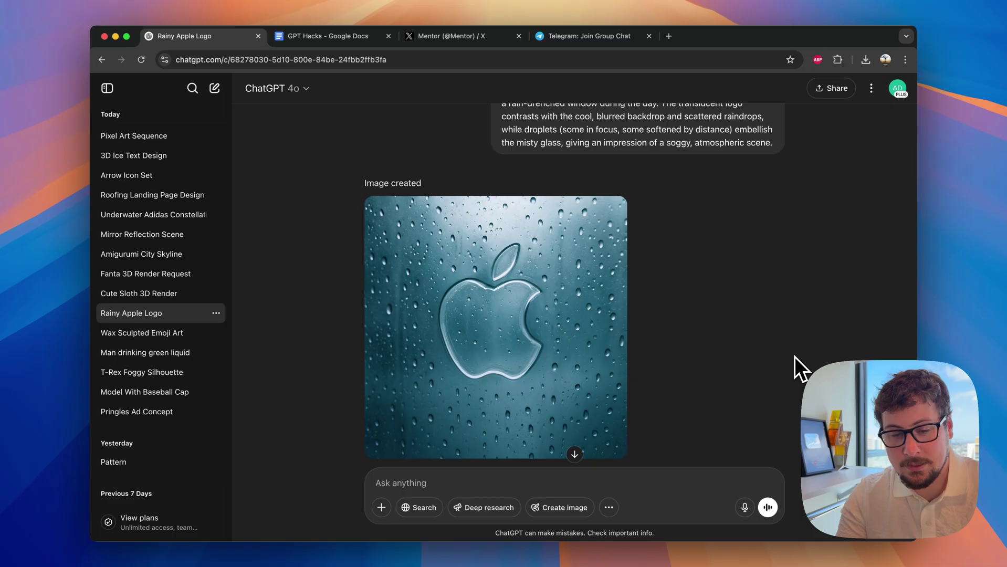
scroll(794, 357, "down", 1)
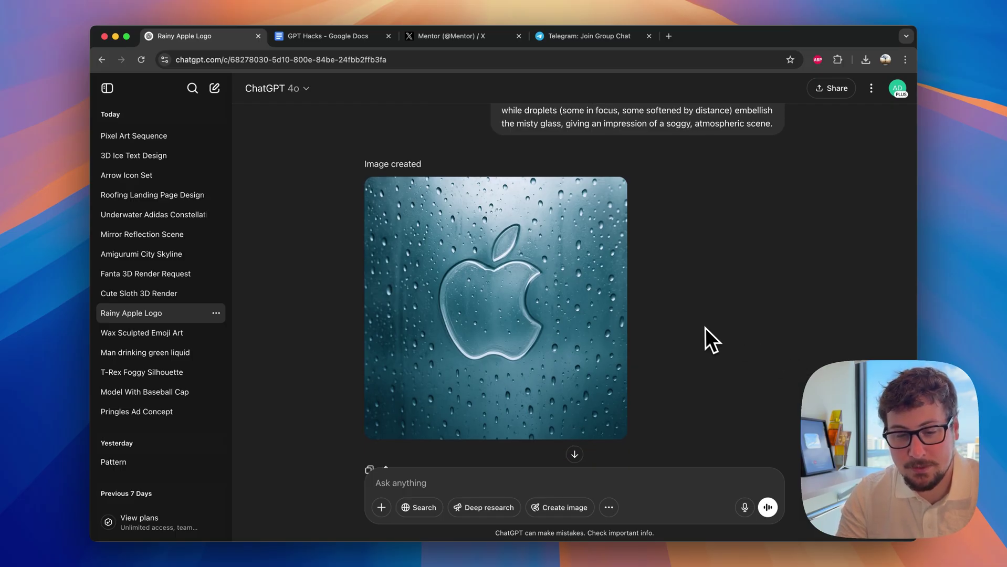
scroll(705, 327, "down", 10)
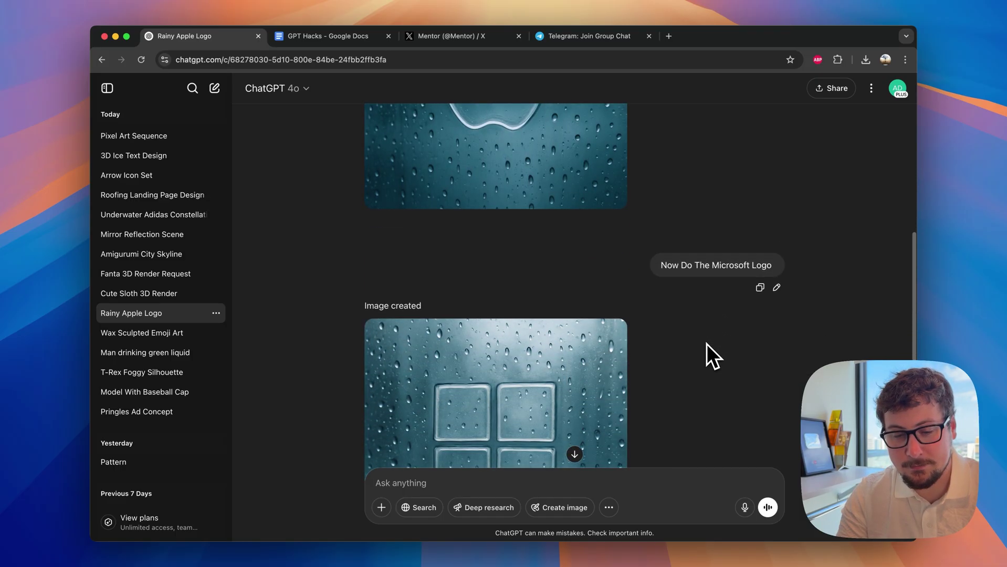
scroll(707, 344, "down", 7)
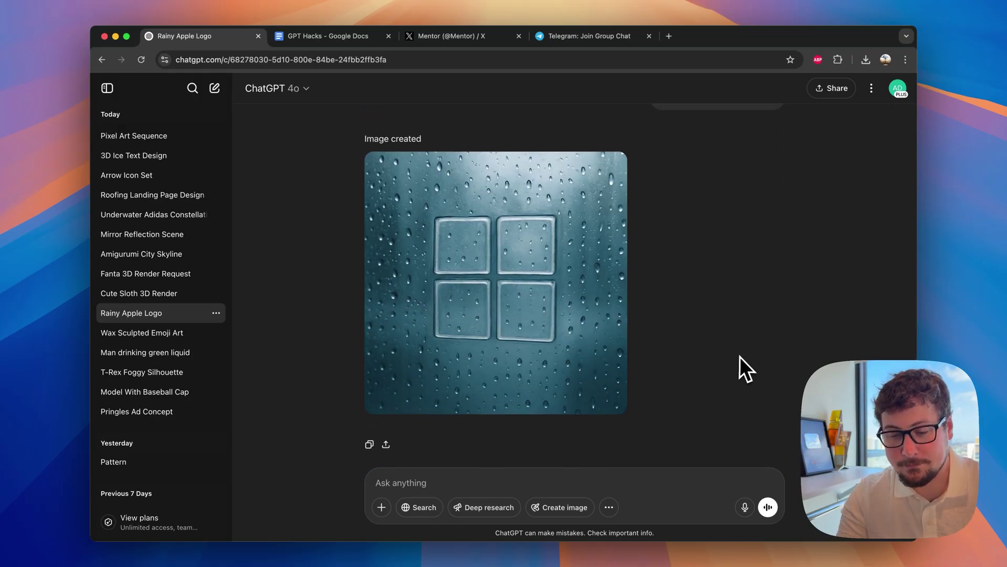
key("super+bracketleft")
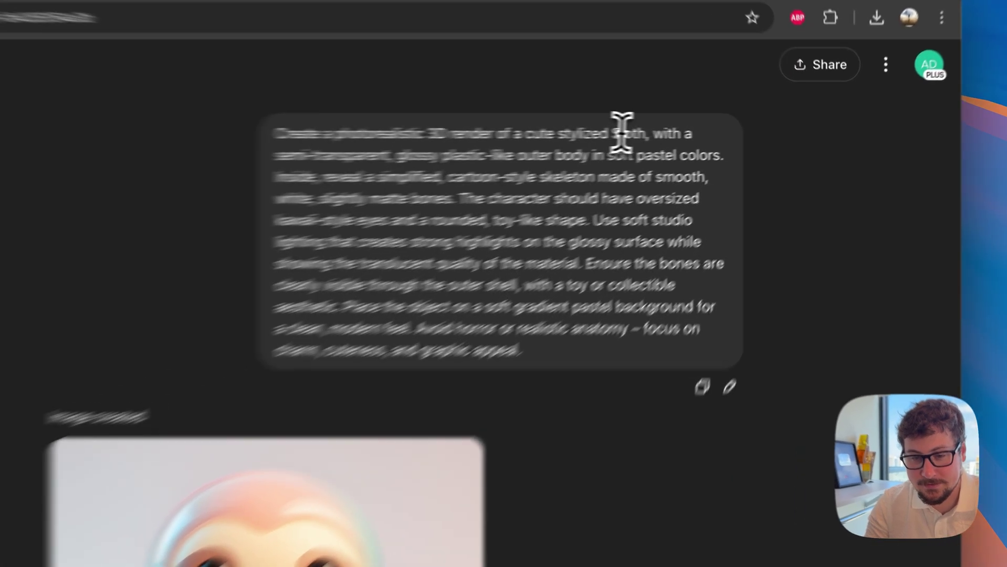
Highlight 'Sloth' in the prompt and scroll down to the frog skeleton toy render
double_click(712, 130)
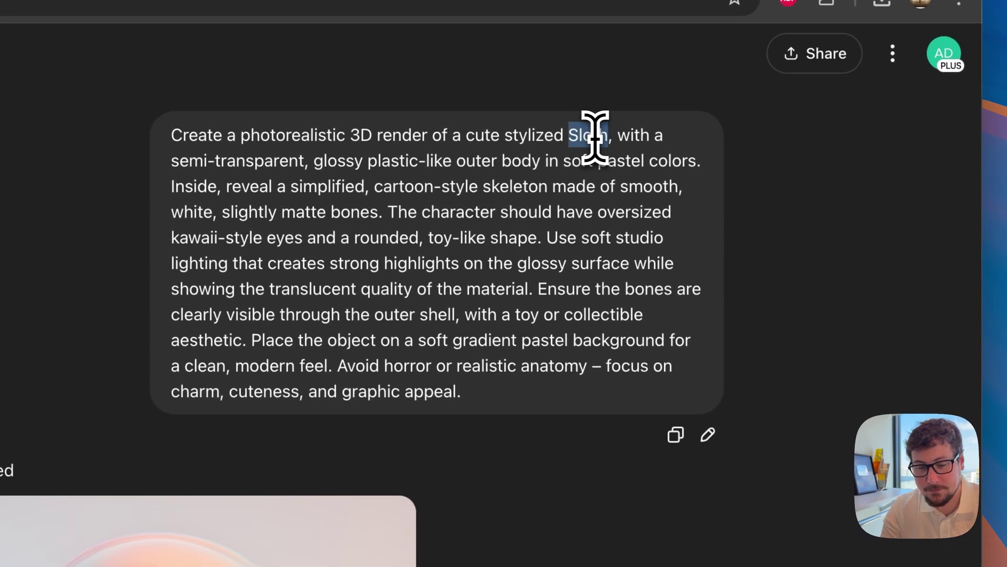
left_click(753, 188)
scroll(758, 184, "down", 3)
scroll(770, 210, "down", 2)
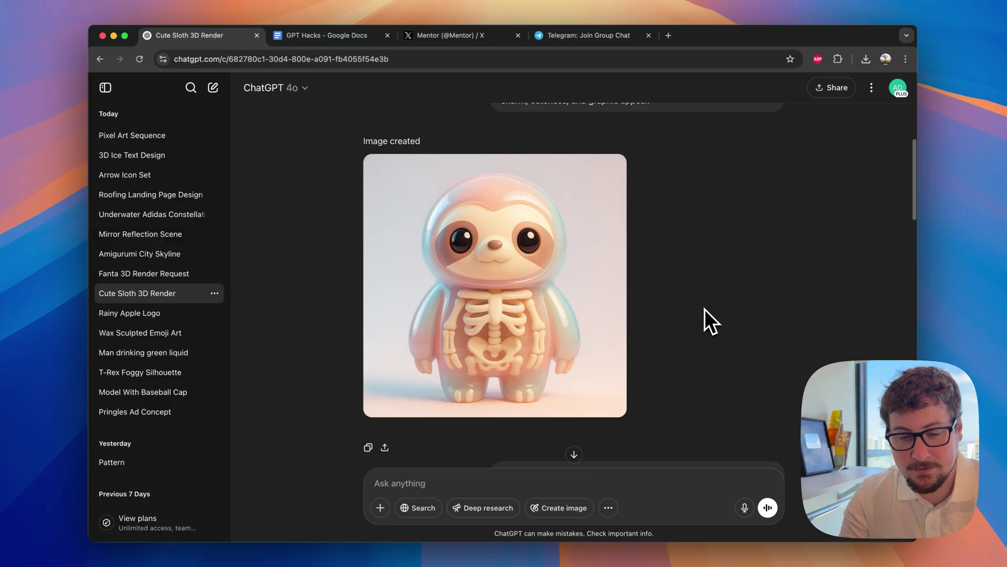
scroll(690, 330, "down", 4)
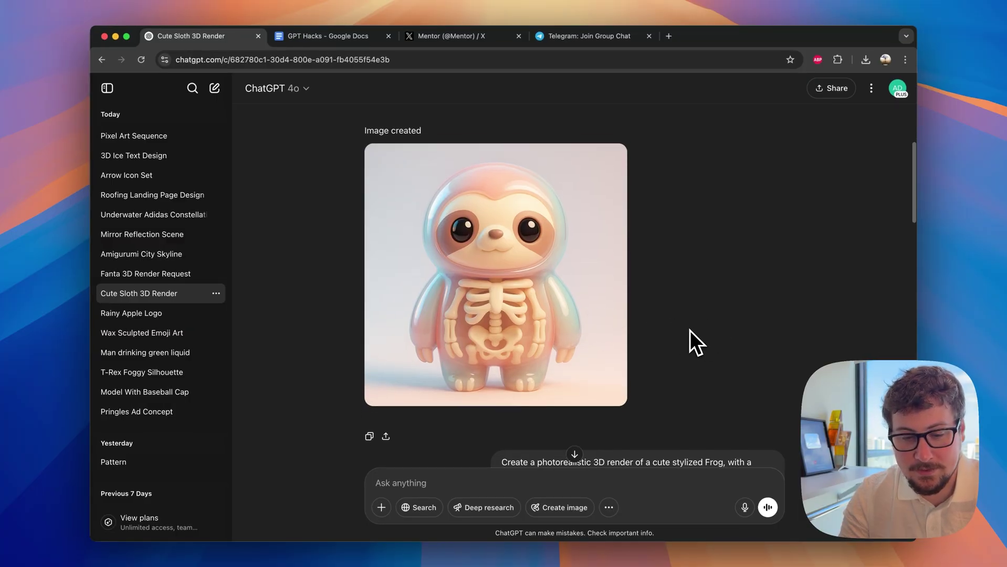
Scroll on to the bear skeleton toy render
scroll(690, 330, "down", 5)
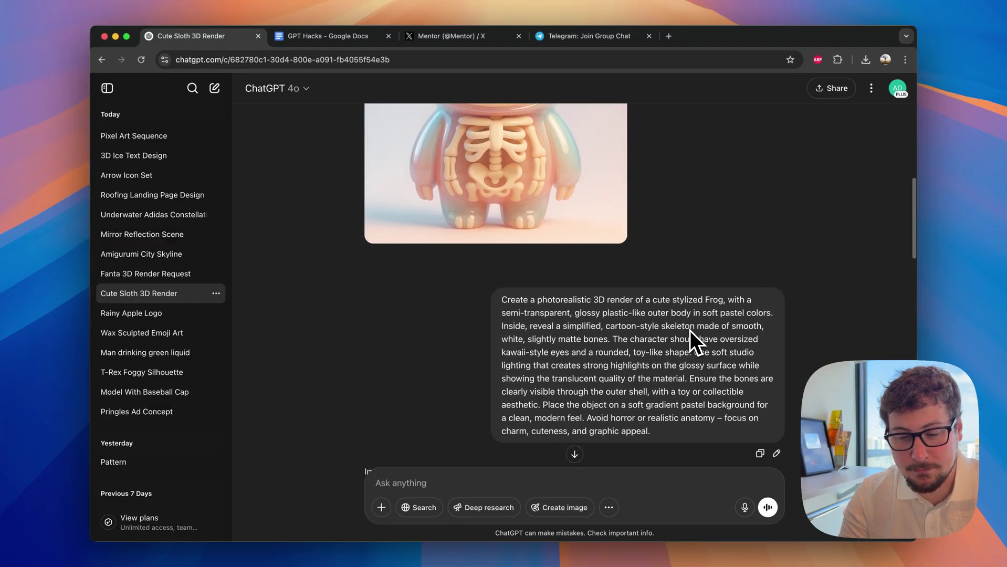
scroll(689, 330, "down", 2)
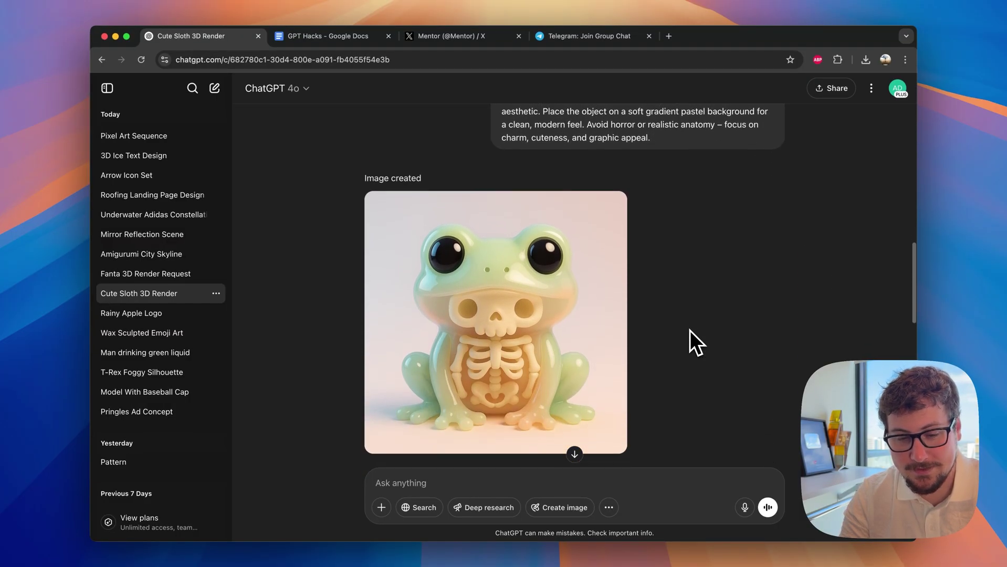
scroll(692, 315, "down", 3)
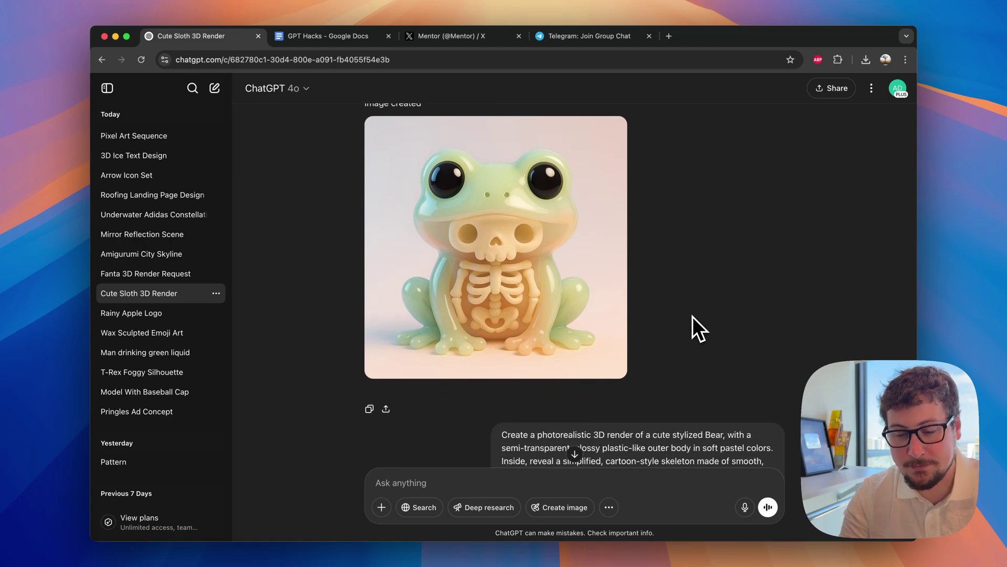
scroll(692, 317, "down", 6)
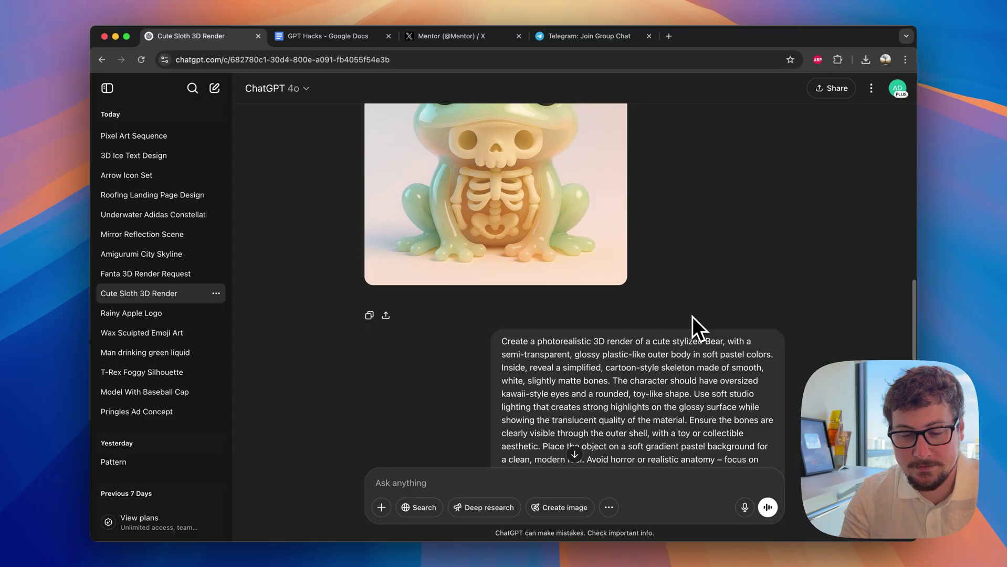
scroll(692, 316, "down", 14)
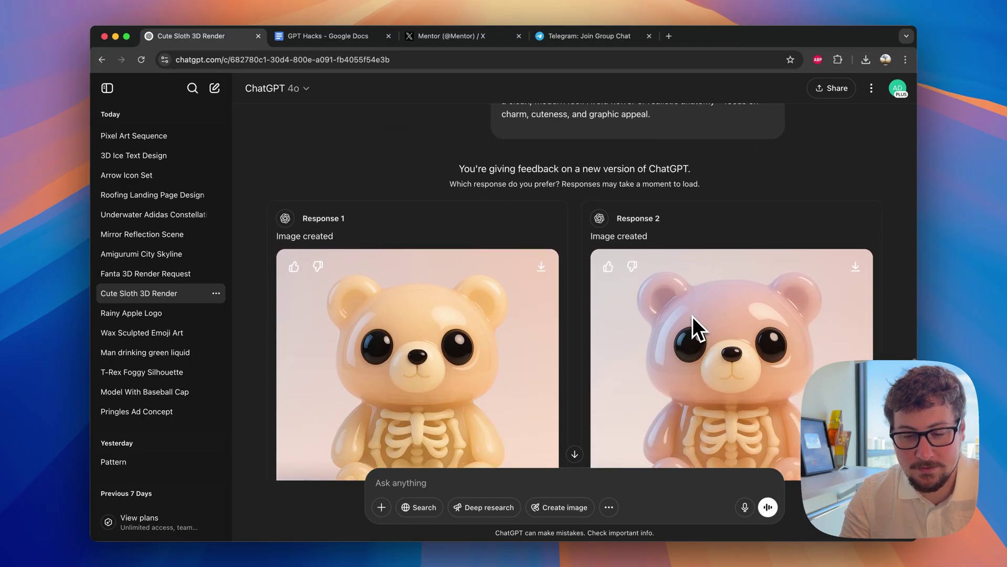
scroll(692, 316, "down", 2)
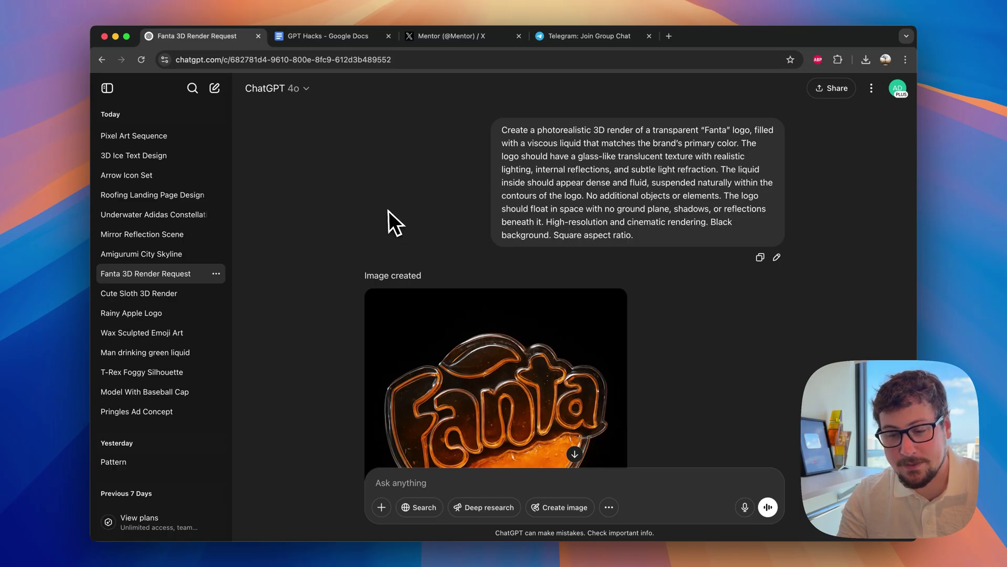
scroll(387, 211, "down", 2)
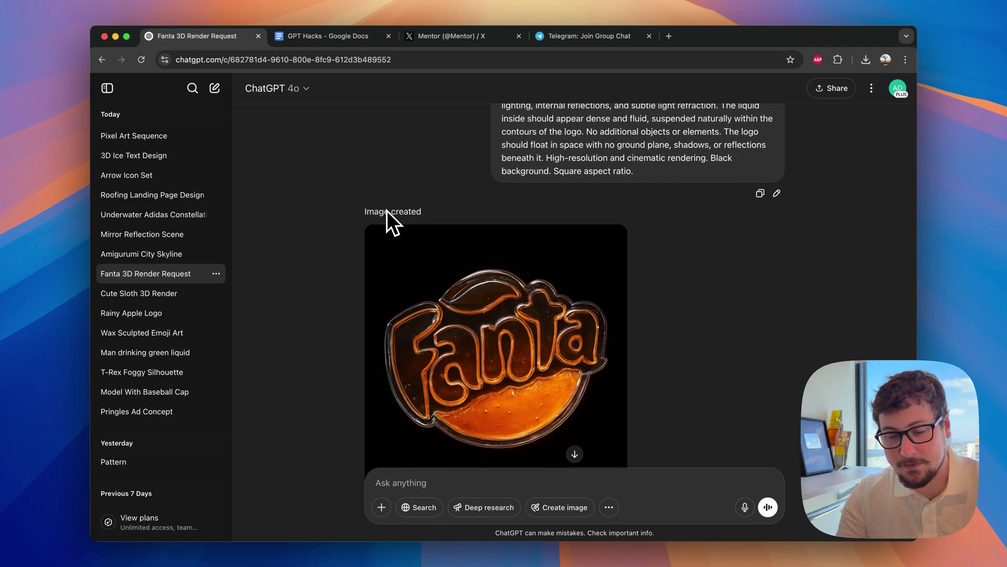
scroll(386, 211, "down", 1)
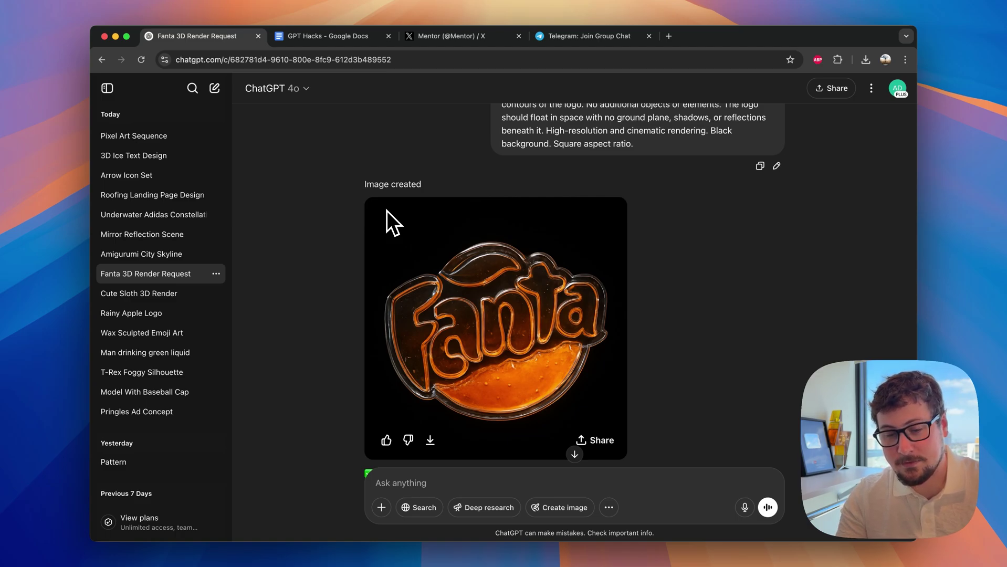
scroll(386, 211, "down", 5)
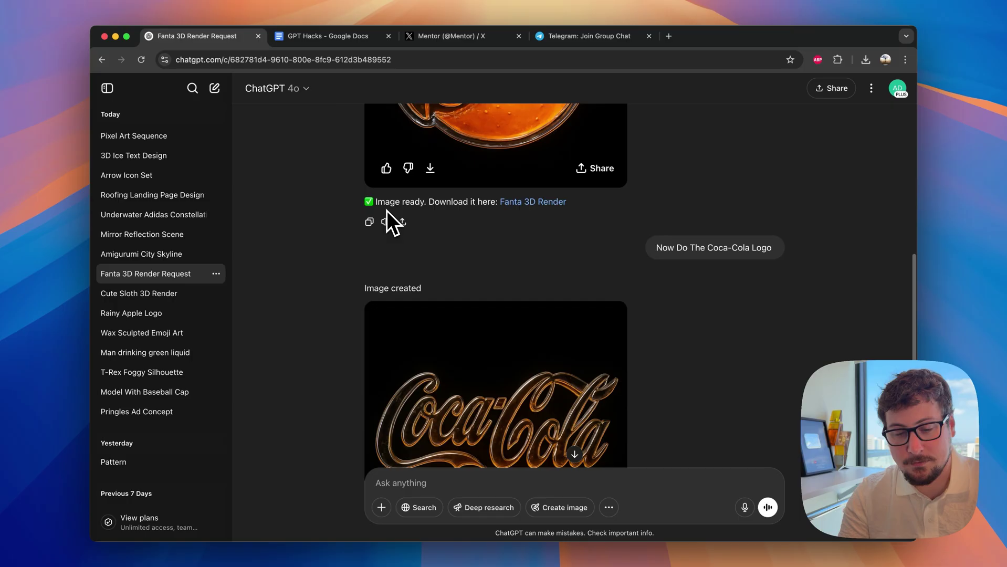
scroll(386, 211, "down", 2)
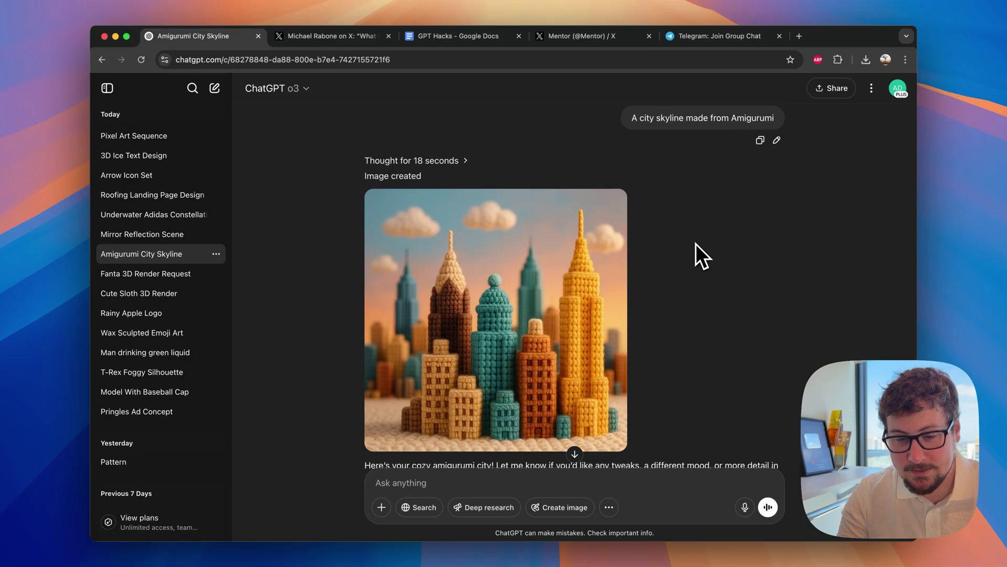
Scroll down the amigurumi chat to the crocheted park scene with swing and ducks
scroll(695, 244, "down", 7)
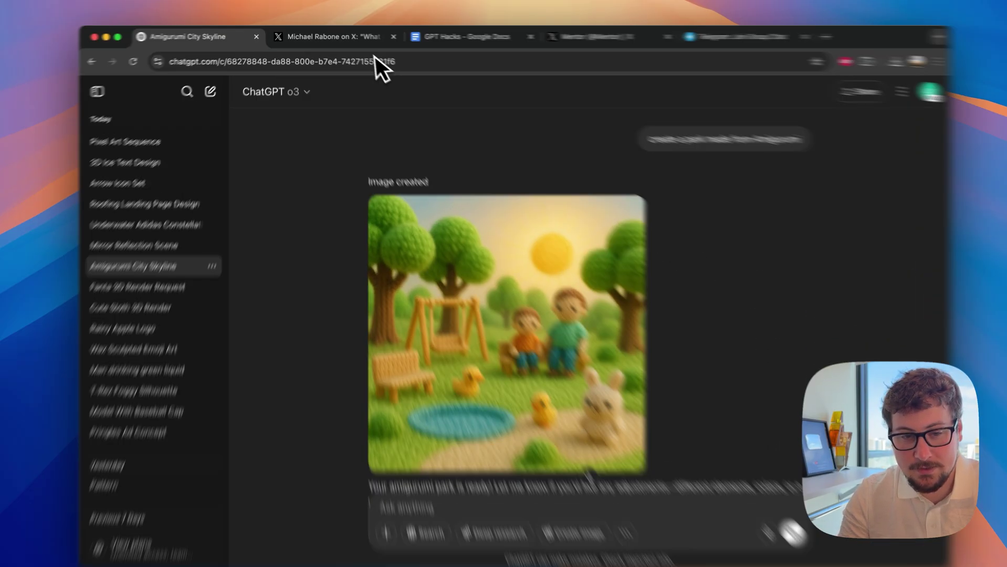
left_click(339, 37)
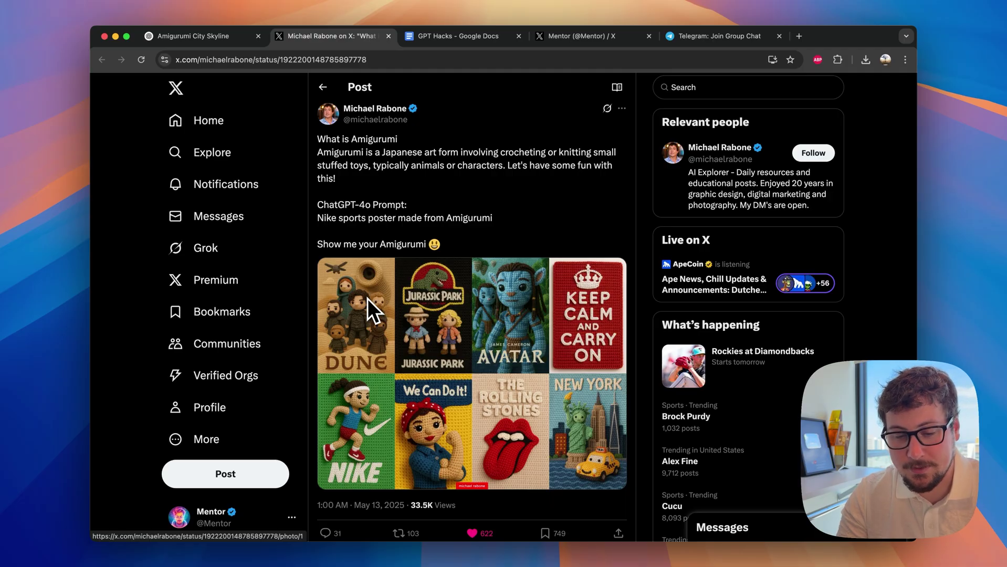
left_click(221, 38)
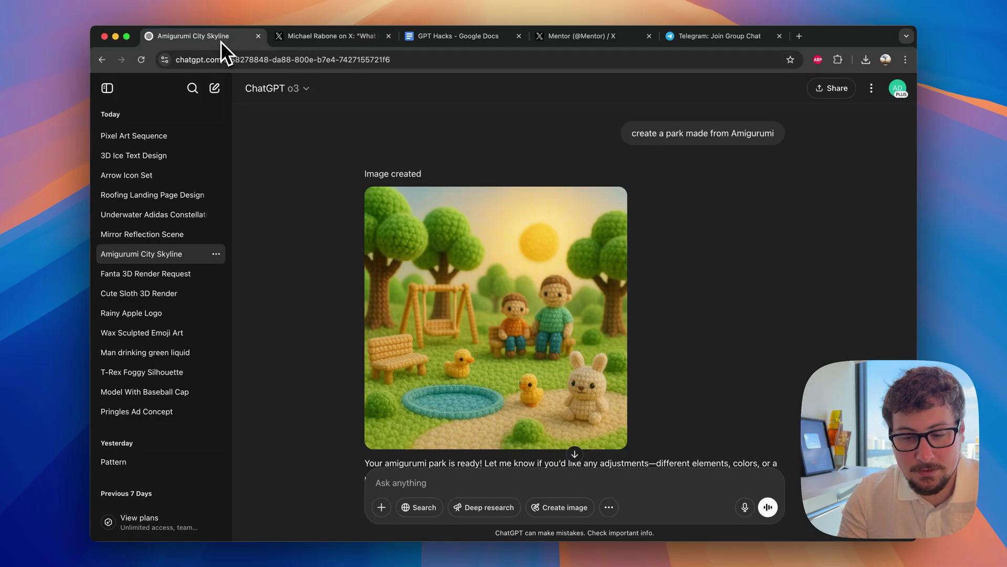
Open the Mirror Reflection Scene chat and scroll through the old man and lion mirror images
left_click(142, 235)
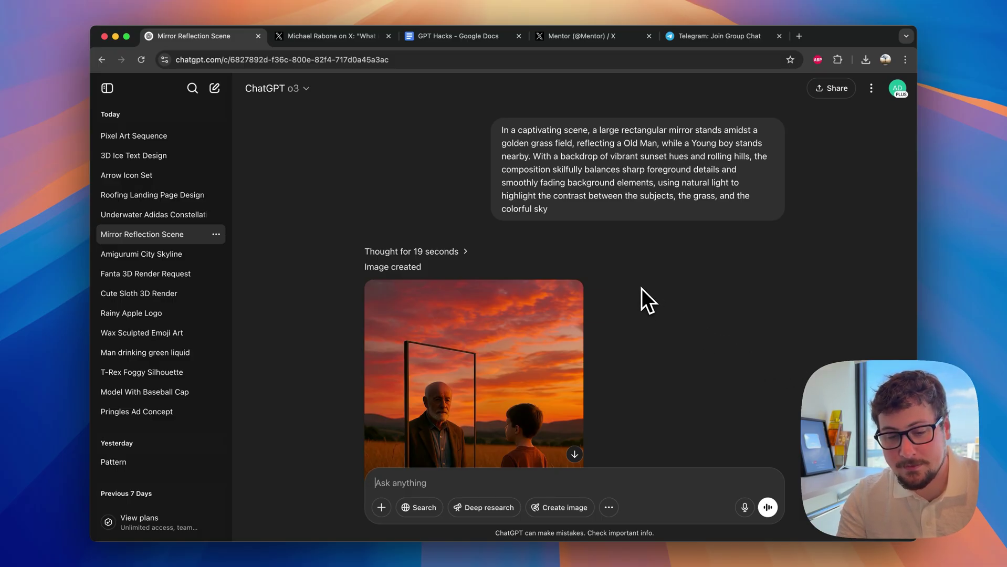
scroll(642, 287, "down", 5)
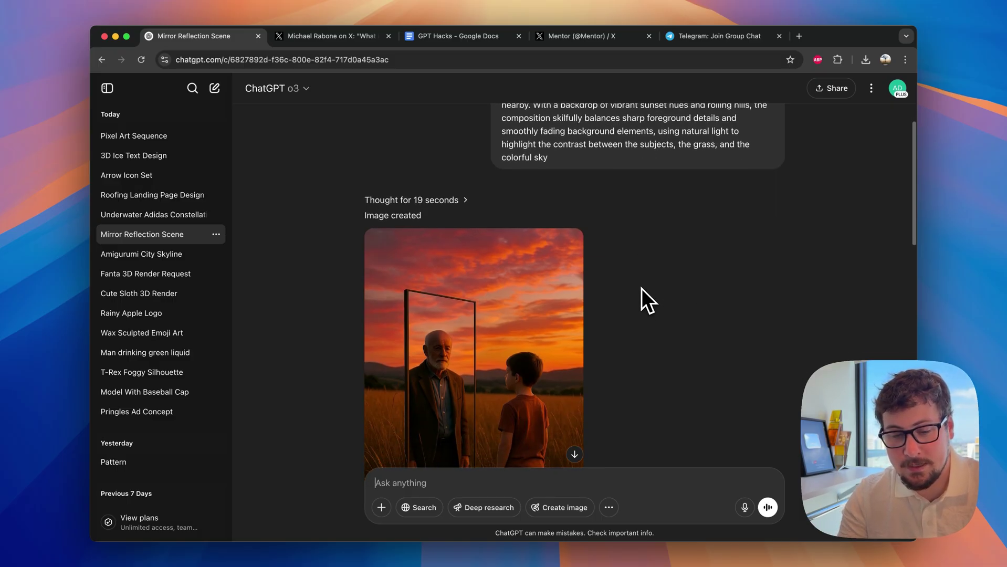
scroll(616, 312, "down", 1)
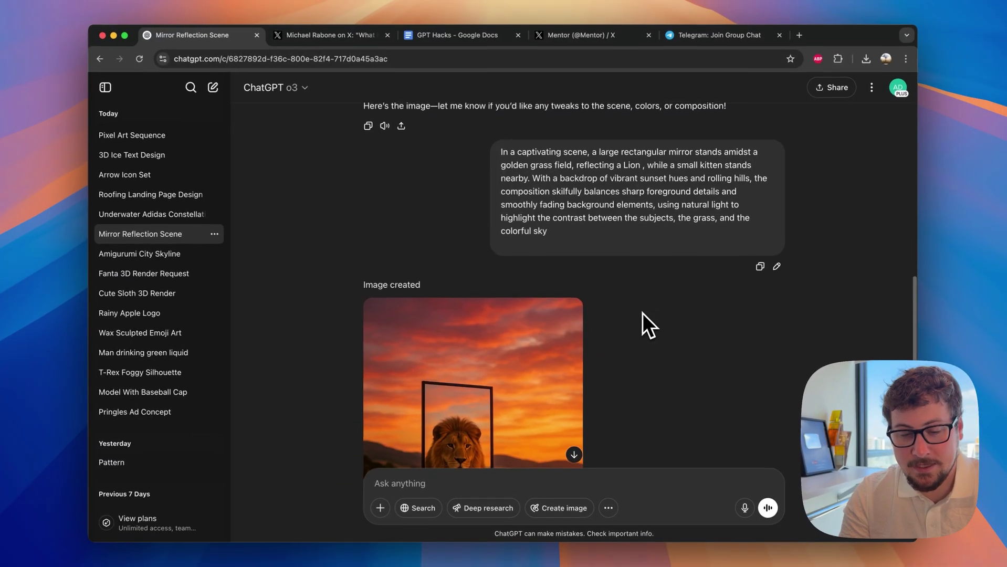
scroll(619, 320, "down", 5)
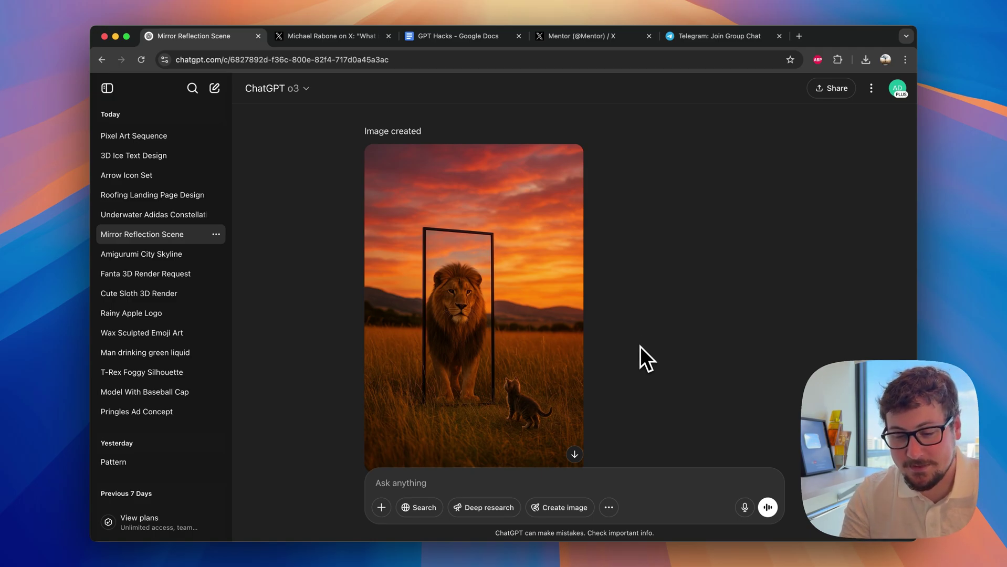
scroll(640, 347, "down", 1)
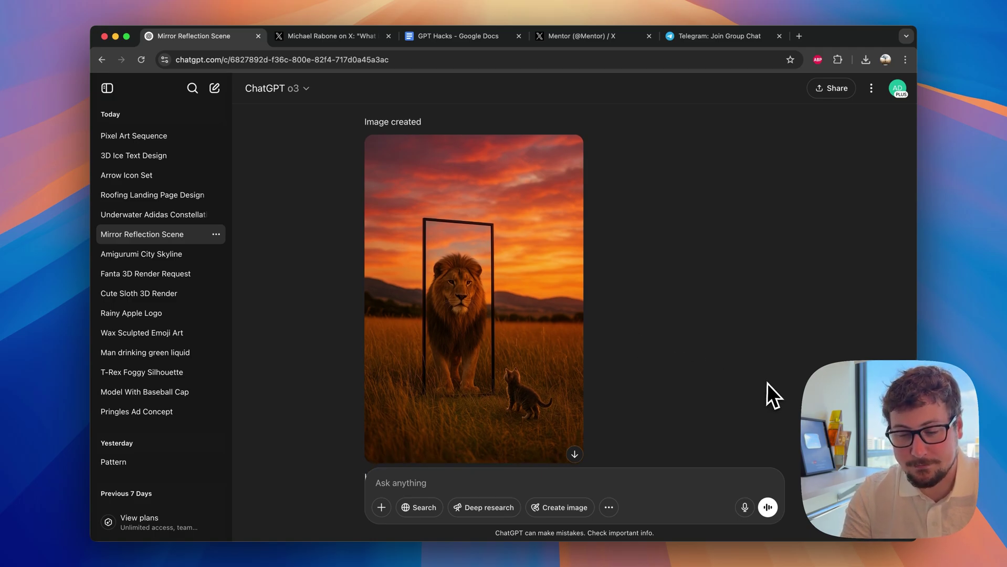
scroll(773, 394, "down", 1)
Browse the Underwater Adidas Constellation coral renders down to the glowing Nike swoosh, then return to the X profile
left_click(154, 215)
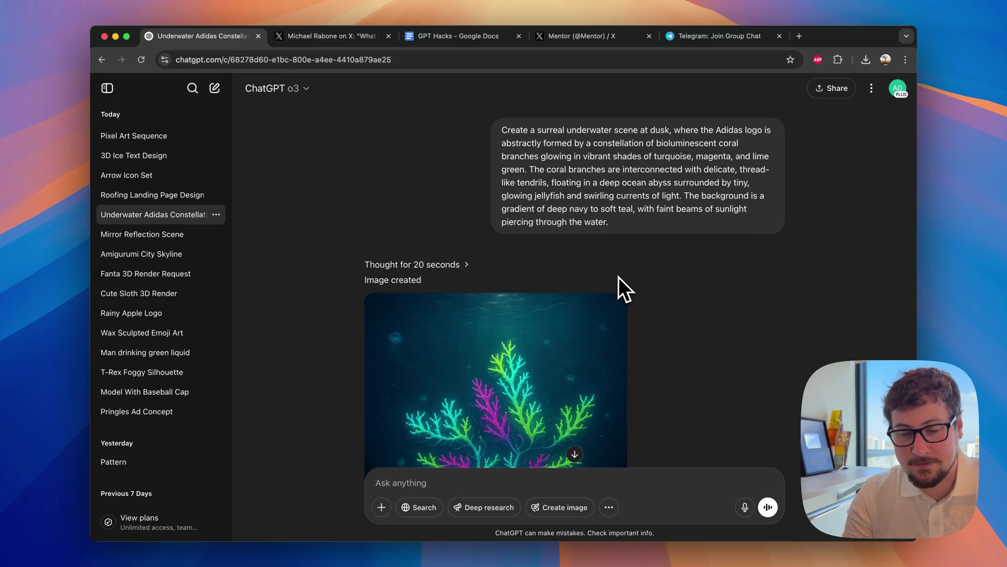
scroll(618, 278, "down", 3)
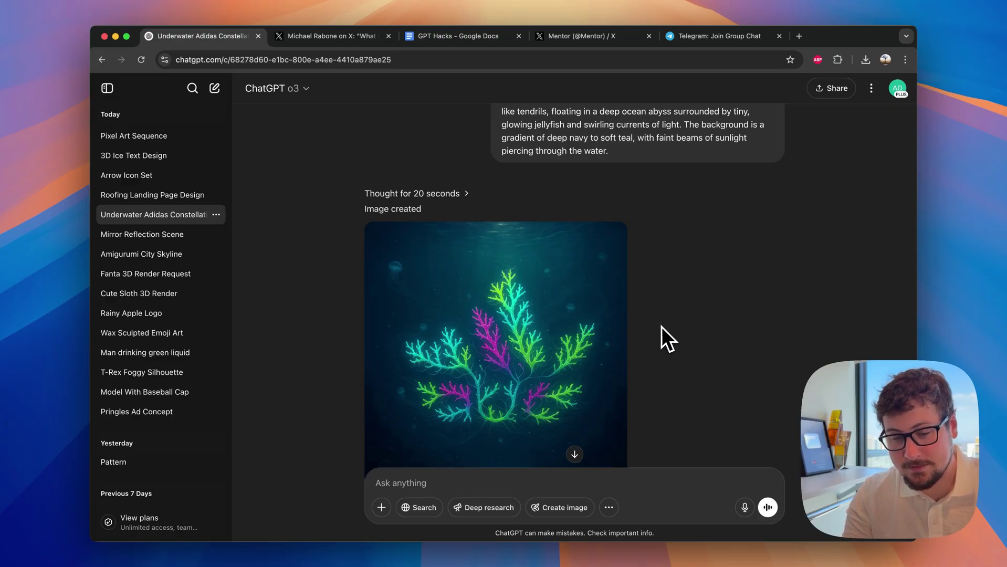
scroll(661, 326, "down", 5)
scroll(661, 326, "down", 3)
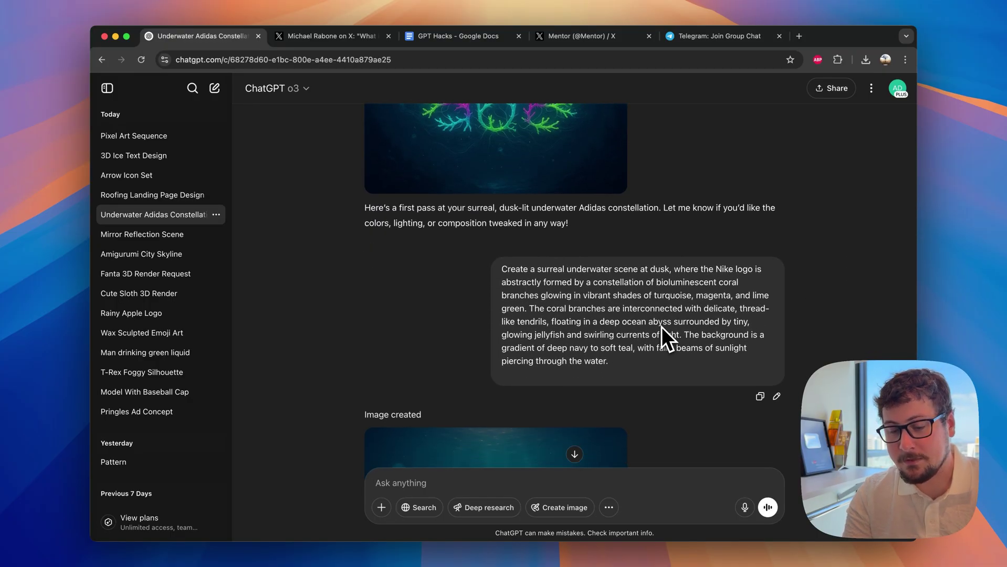
scroll(661, 327, "down", 6)
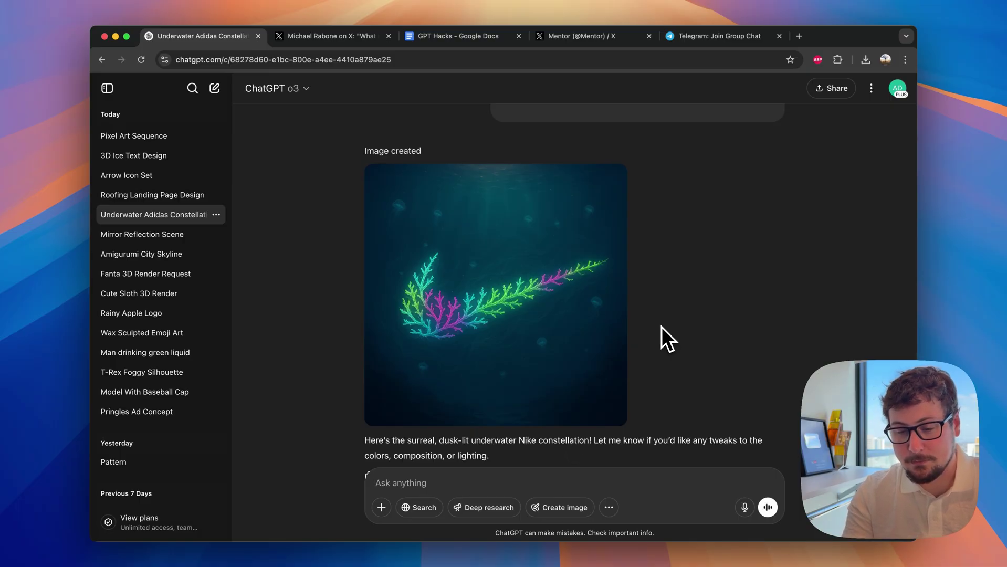
key("super+4")
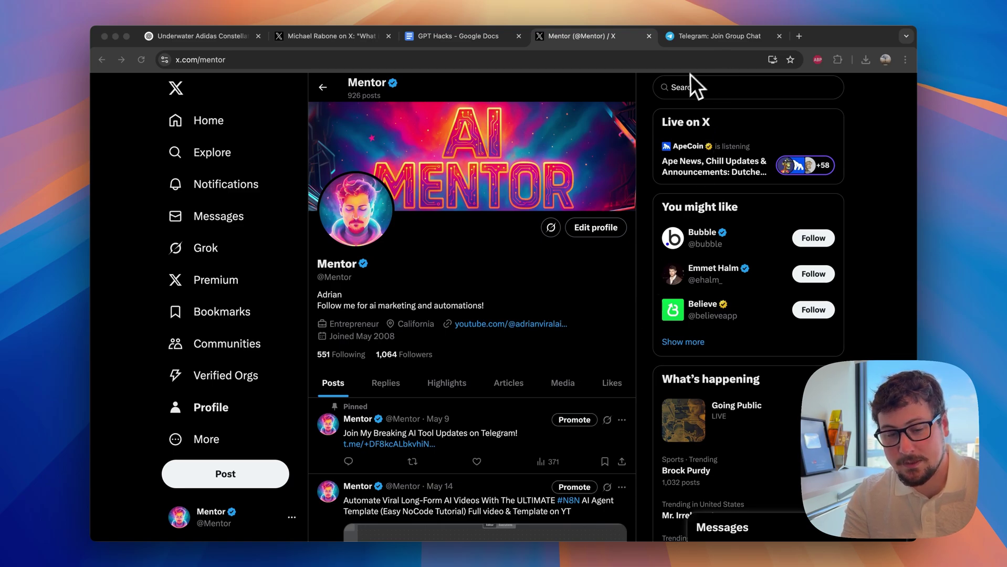
Show the Breaking AI Tool Updates Telegram join page, then the GPT Hacks doc's 25+ Prompts list
left_click(696, 38)
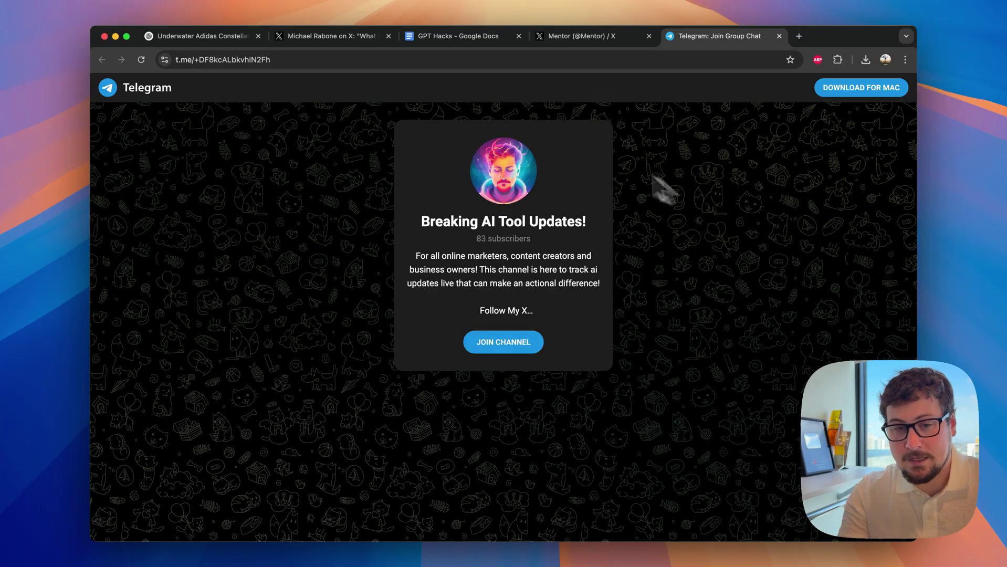
left_click(422, 38)
scroll(462, 273, "up", 5)
scroll(470, 332, "up", 5)
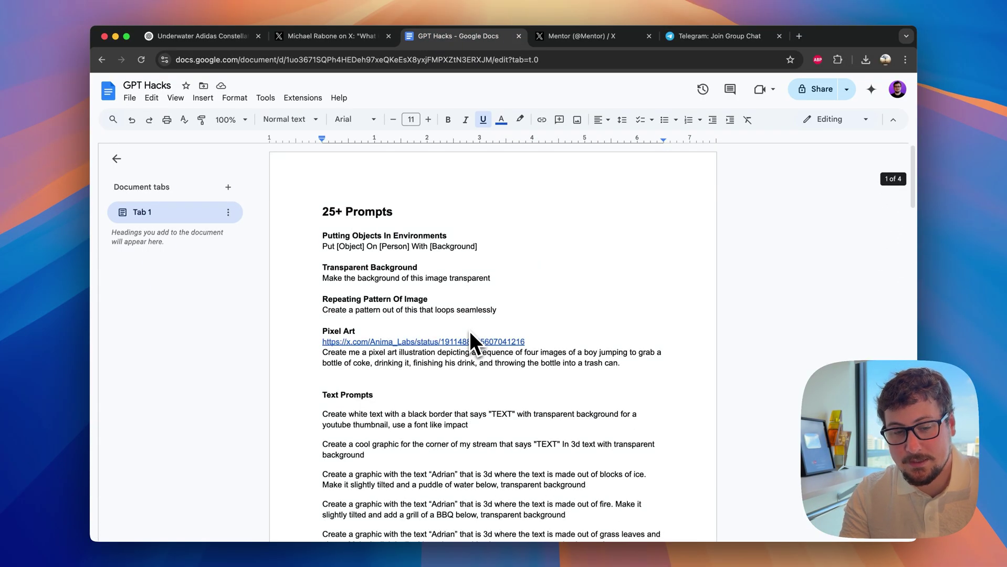